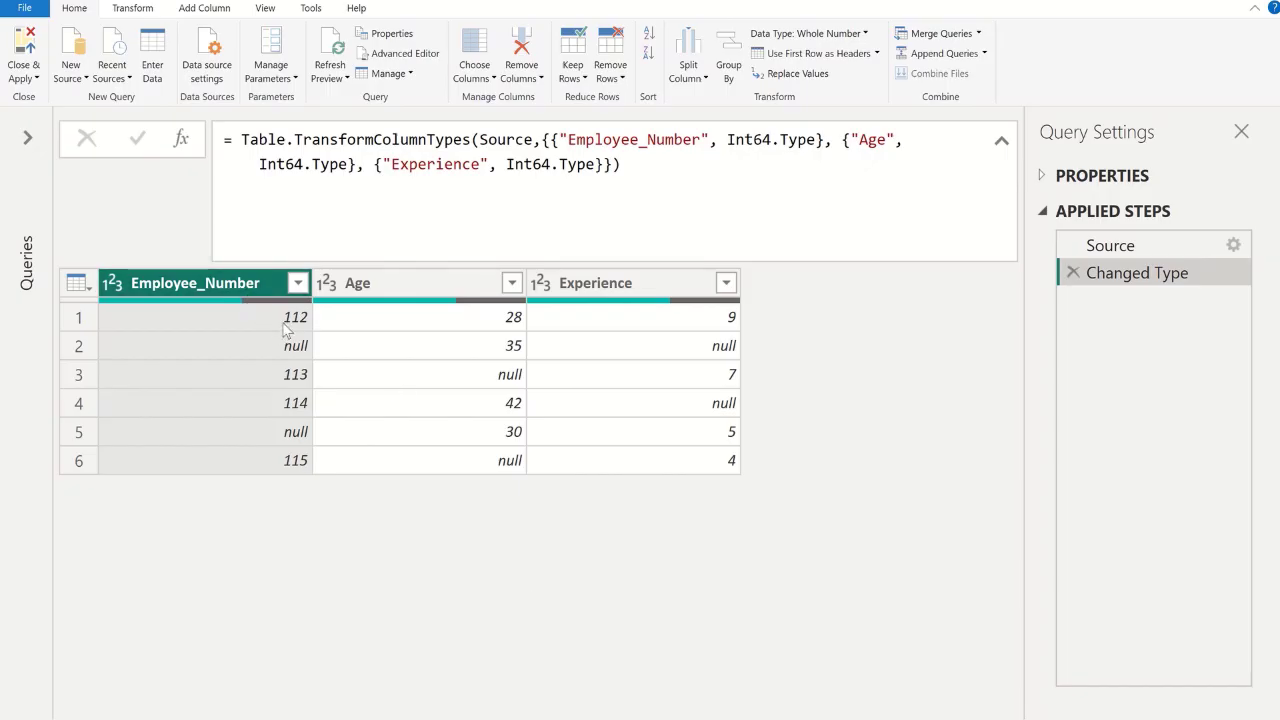
- Review the Age, Experience and Employee_Number columns of the Changed Type table
left_click(412, 288)
left_click(610, 290)
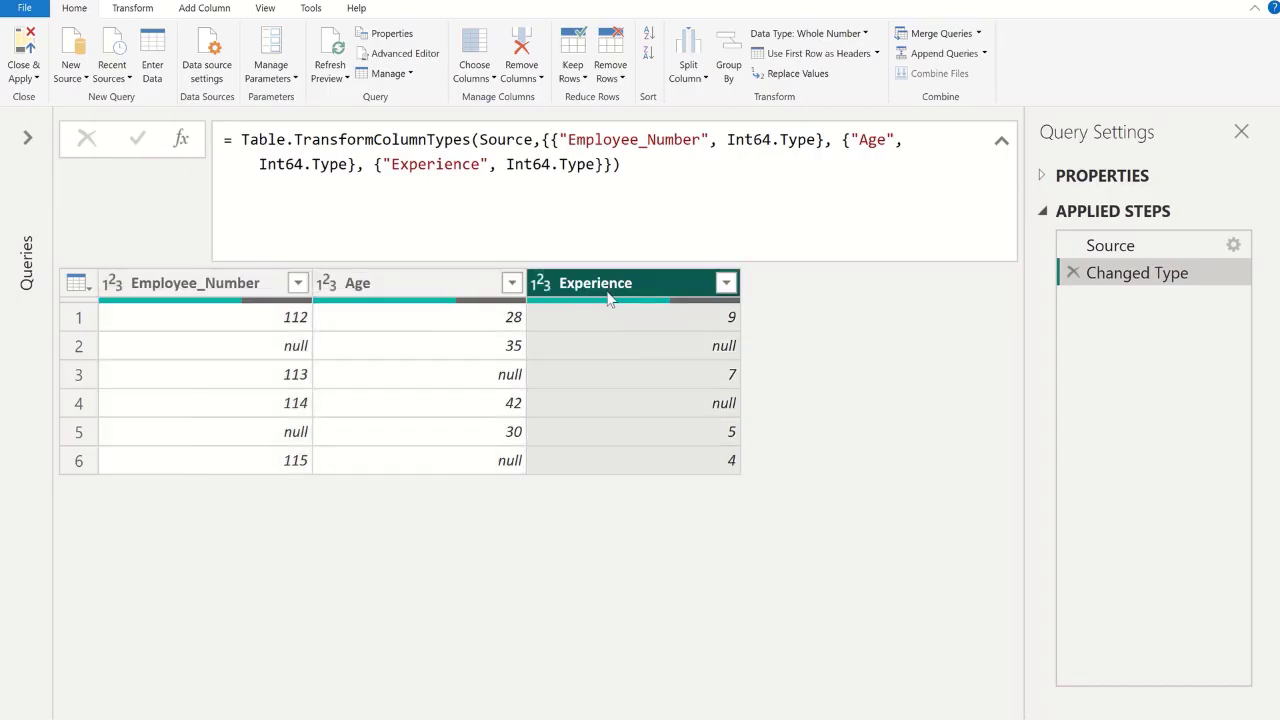
left_click(228, 301)
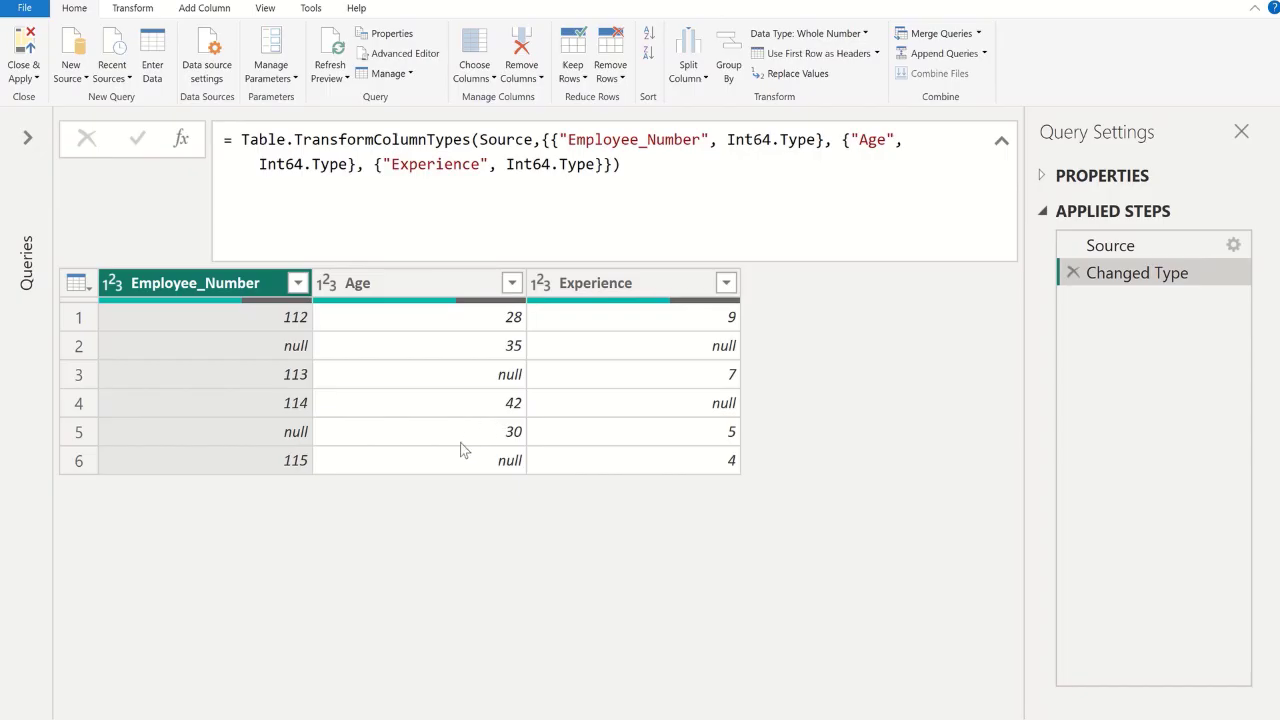
- Add a Custom1 step and move its #"Changed Type" reference onto its own formula line
left_click(186, 148)
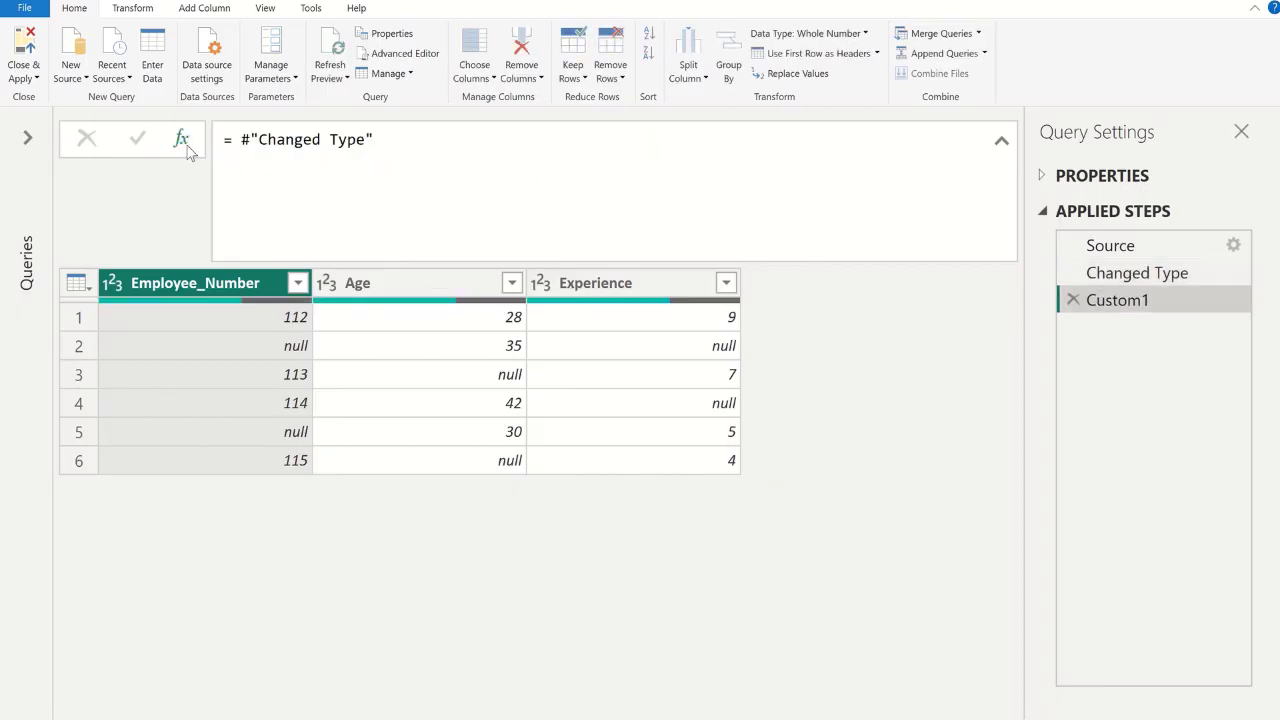
left_click(384, 147)
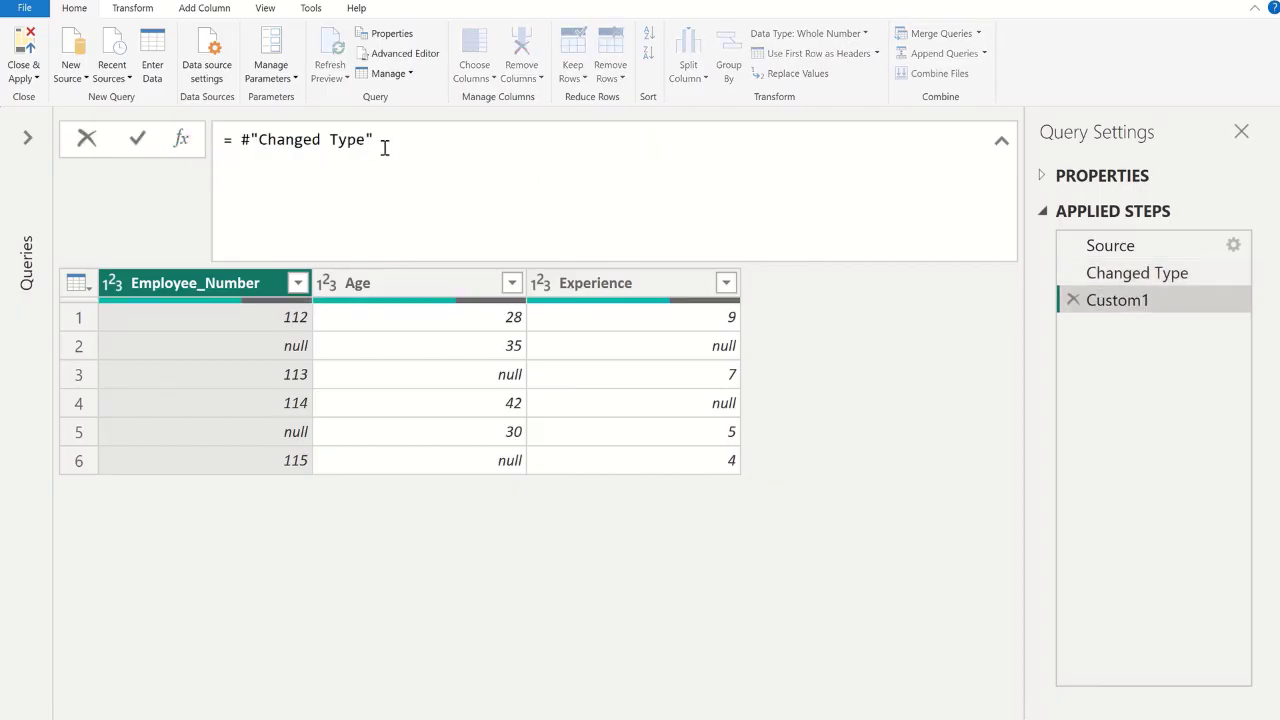
key("Left")
key("Left")
key("Left")
key("Left")
key("Left")
key("Left")
key("Left")
key("Left")
key("Left")
key("Left")
key("Left")
key("Left")
key("Left")
key("Left")
key("Left")
key("Left")
key("Right")
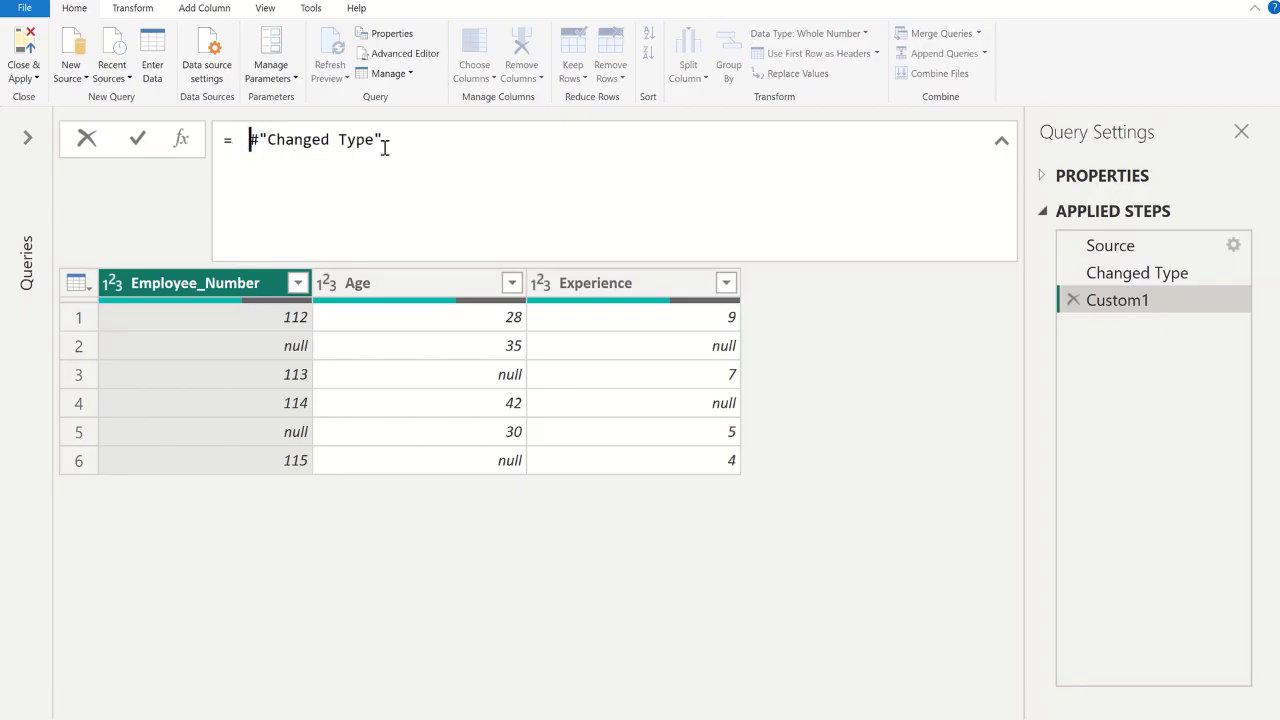
key("shift+Return")
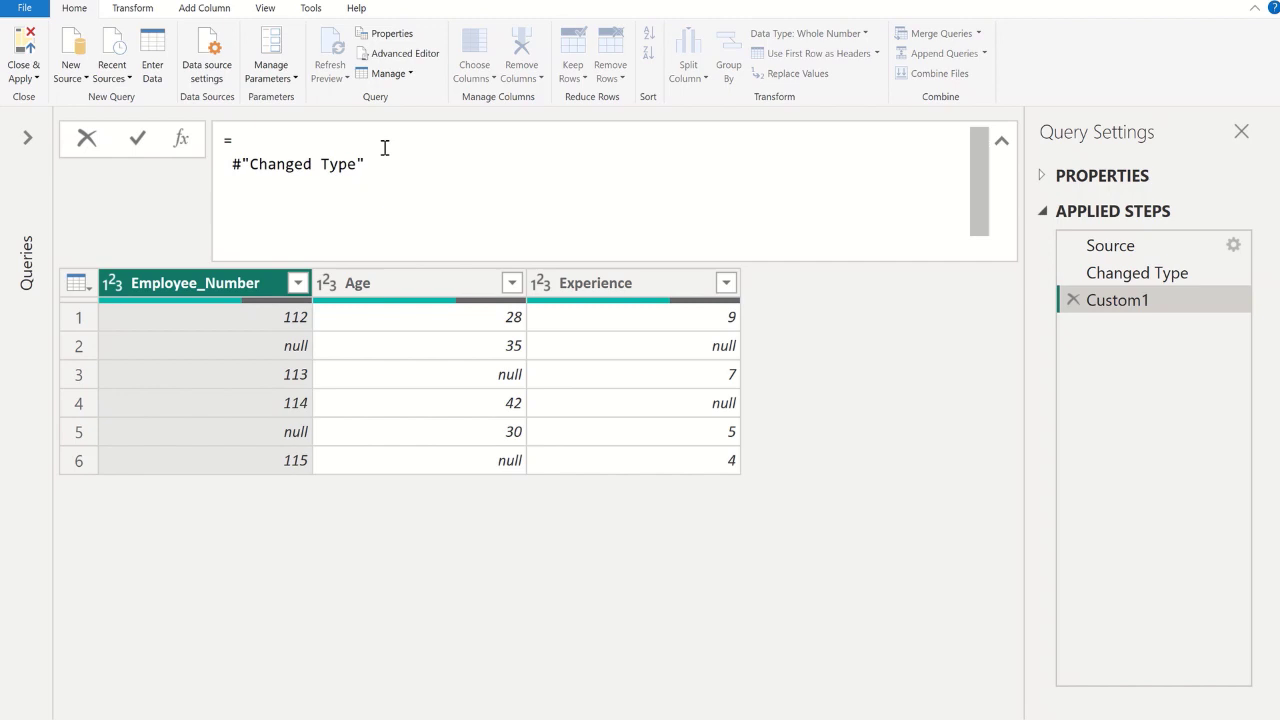
- Wrap the reference as Table.ToColumns(#"Changed Type") in the formula bar
type("ta")
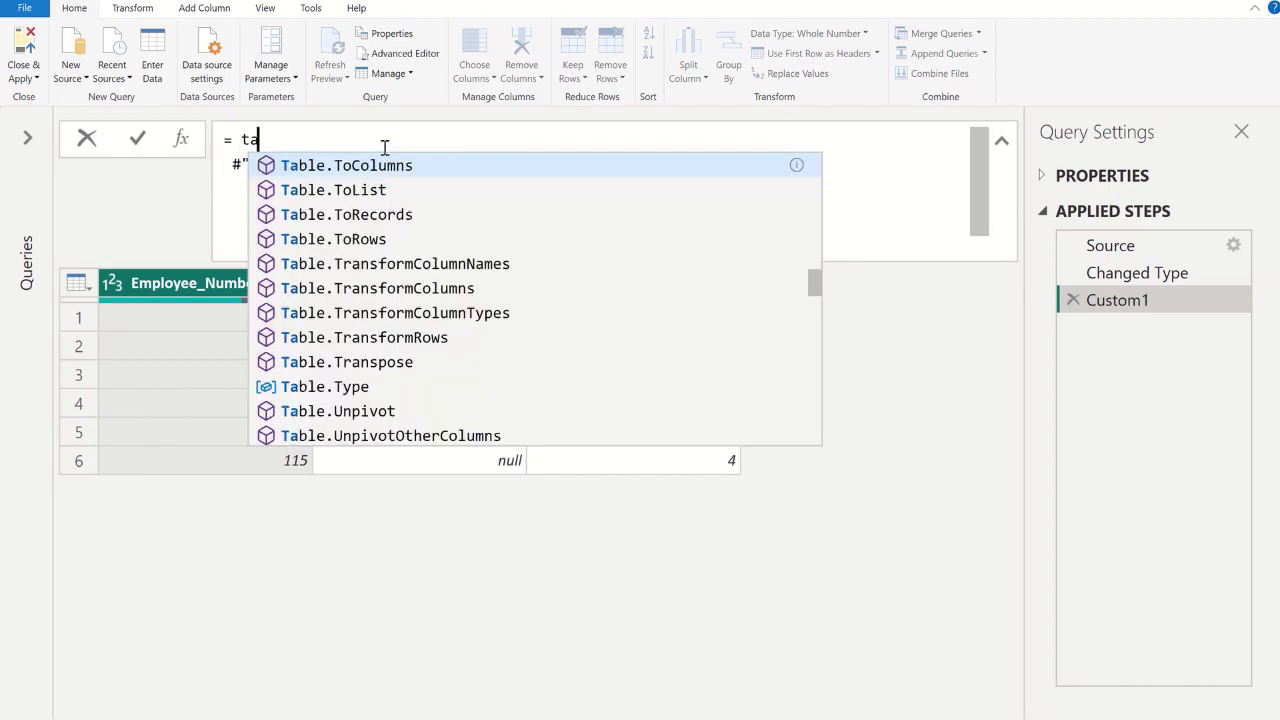
type("b")
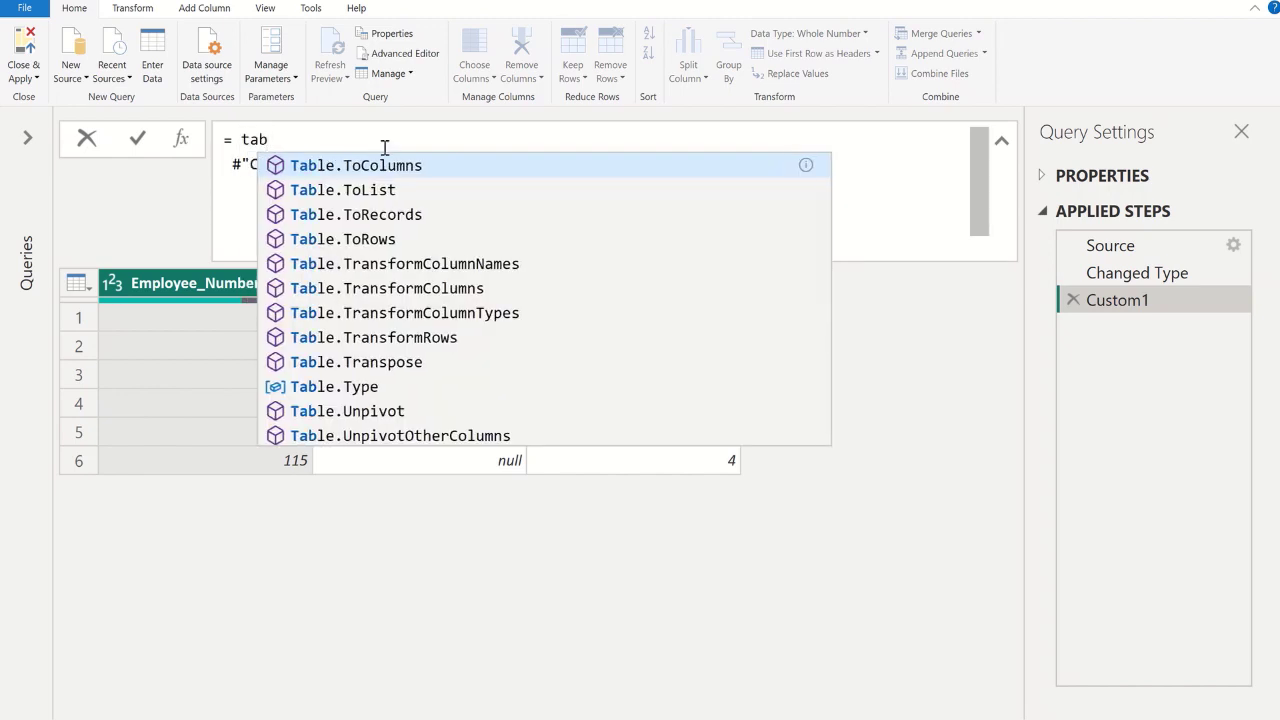
key("Tab")
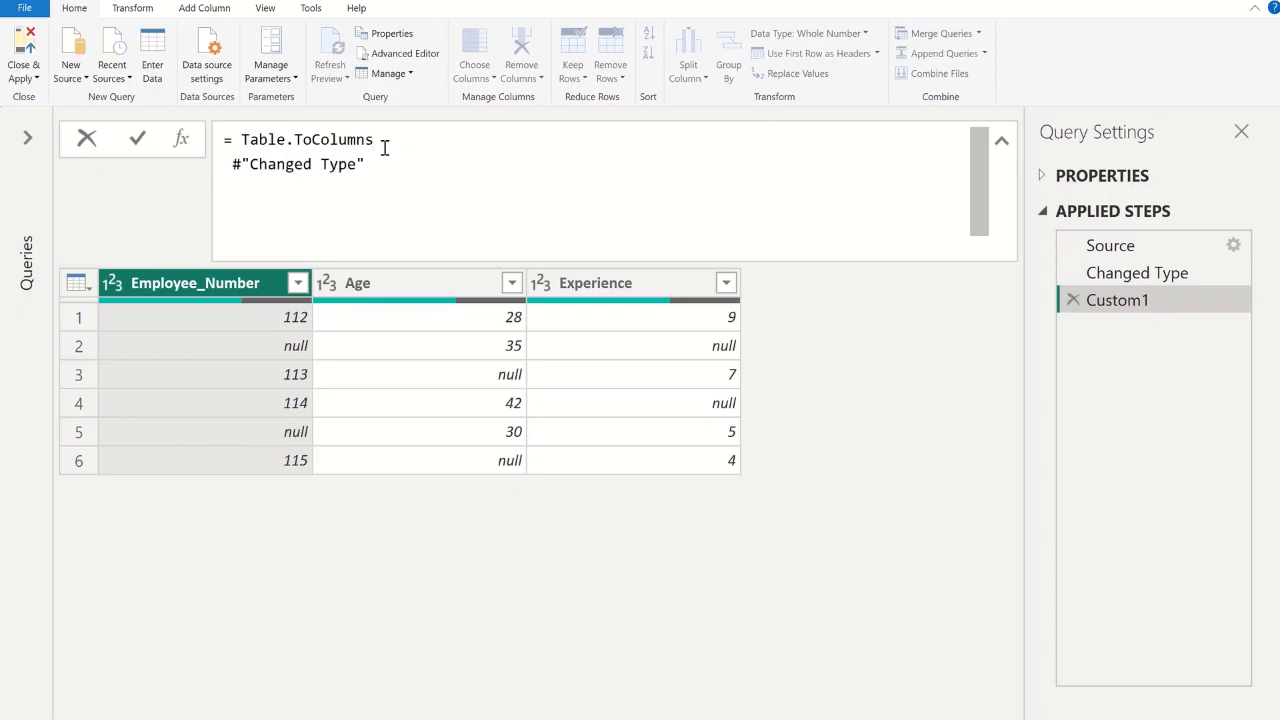
type("(")
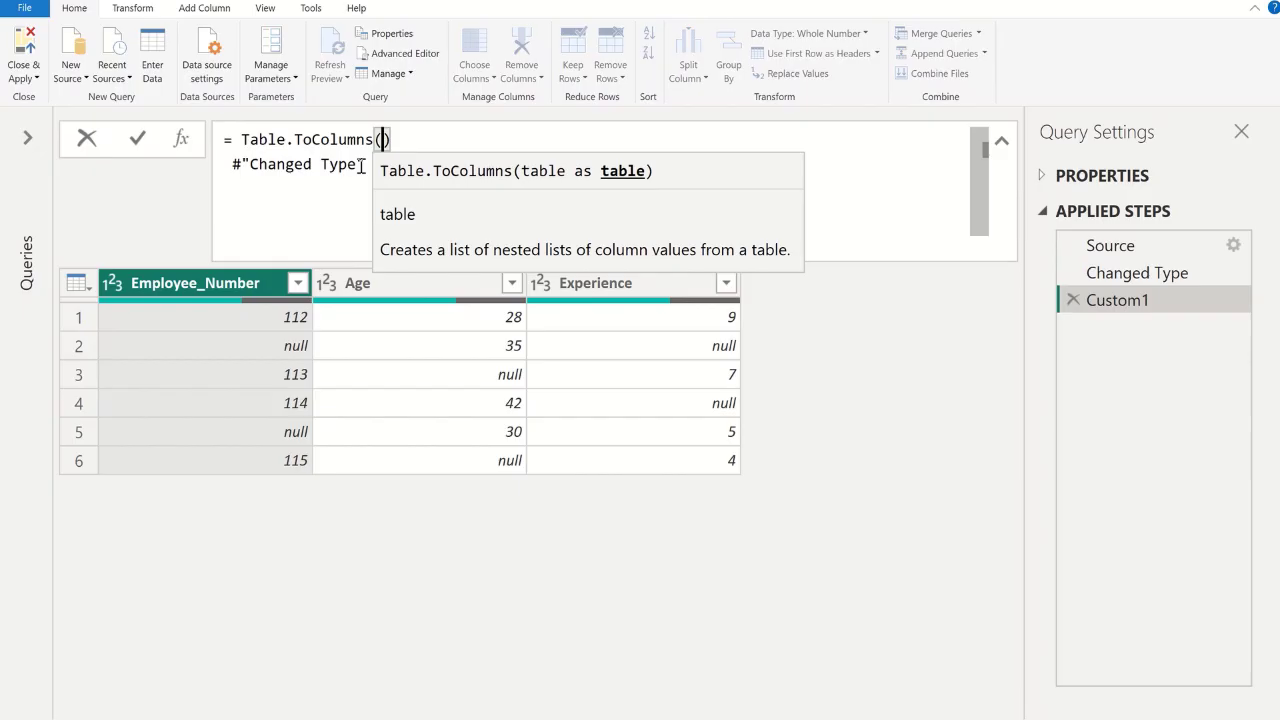
key("Right")
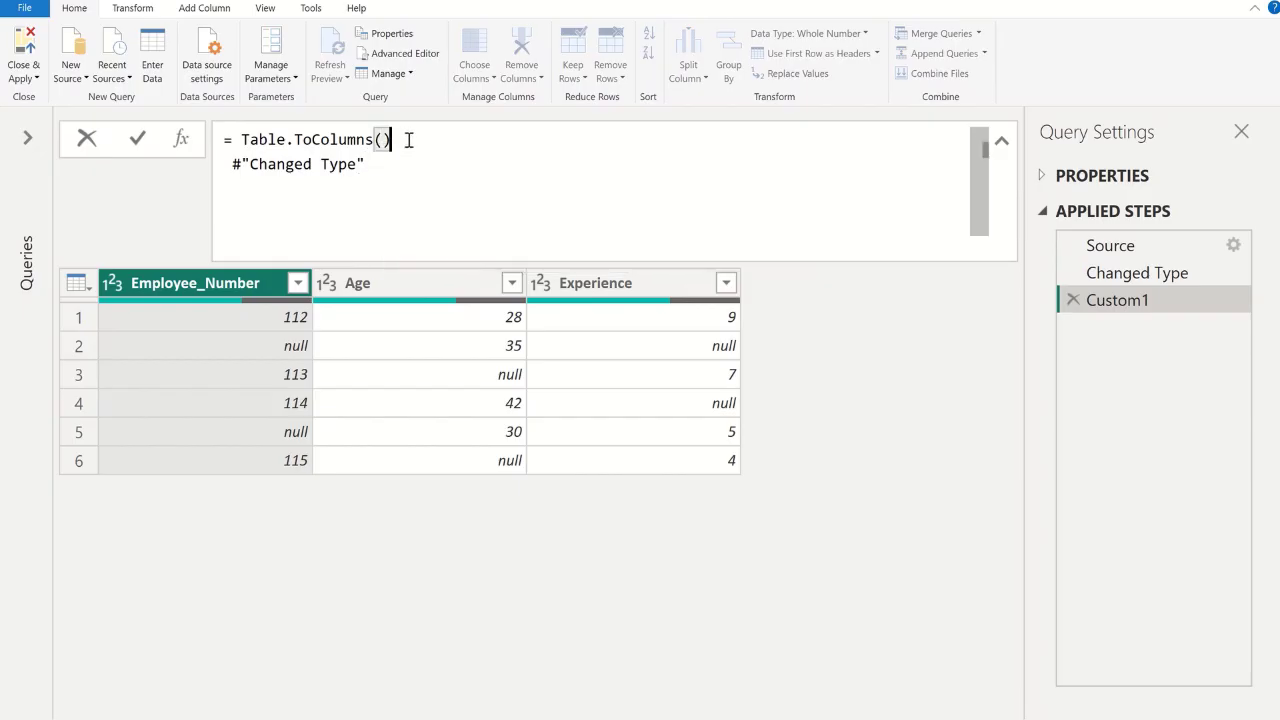
key("BackSpace")
left_click(412, 177)
type(")")
- Commit Table.ToColumns(#"Changed Type"), giving a single column of three lists
left_click(141, 141)
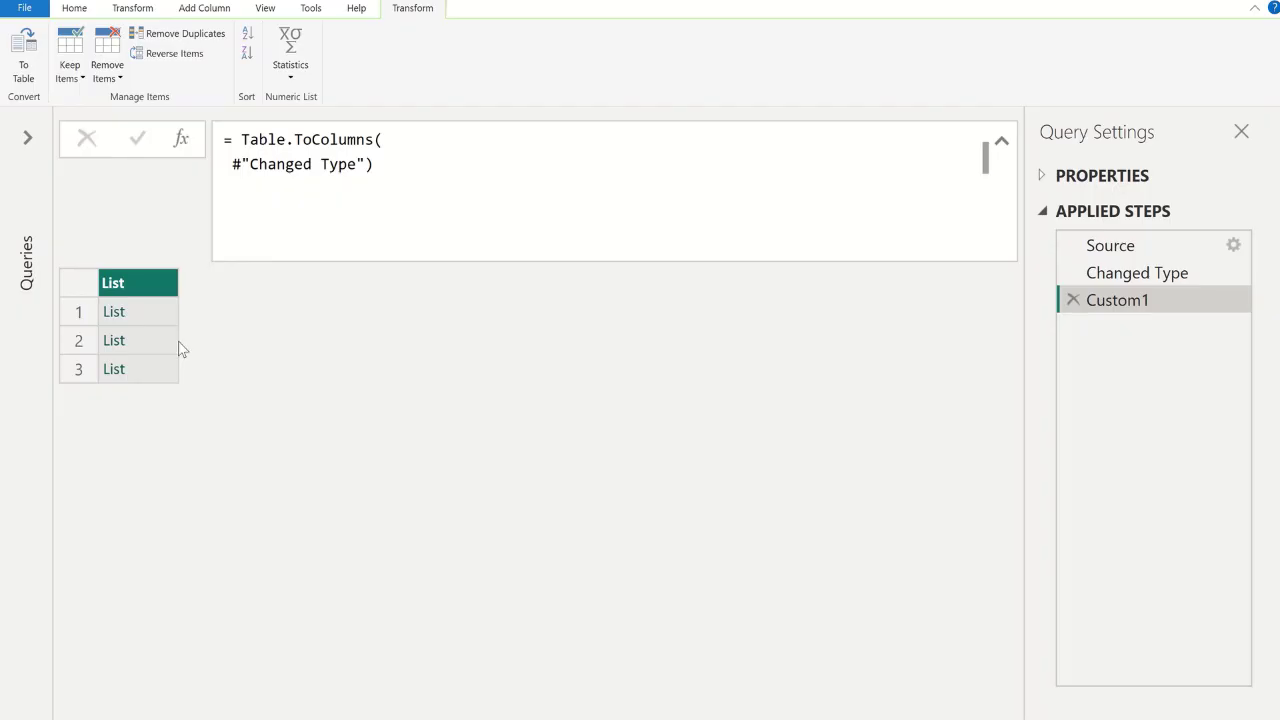
- Insert List.Transform( before Table.ToColumns(#"Changed Type") in the Custom1 formula
left_click(248, 139)
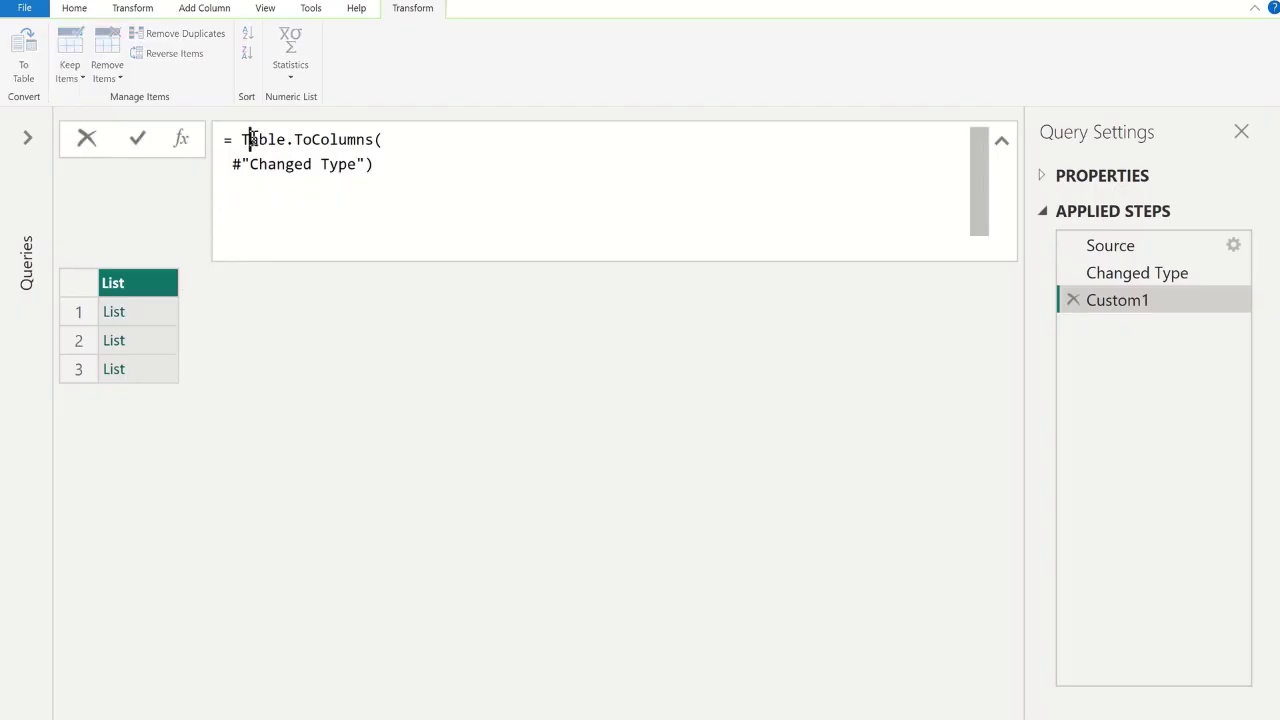
key("Left")
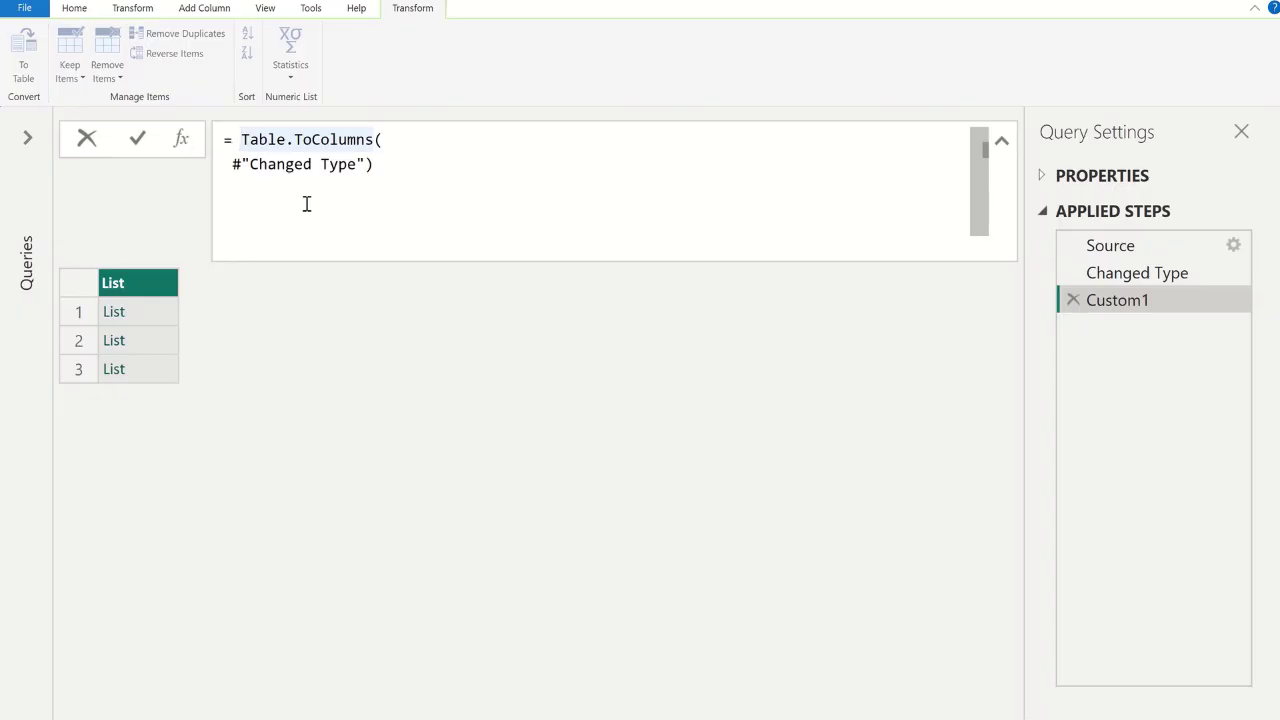
key("shift+Return")
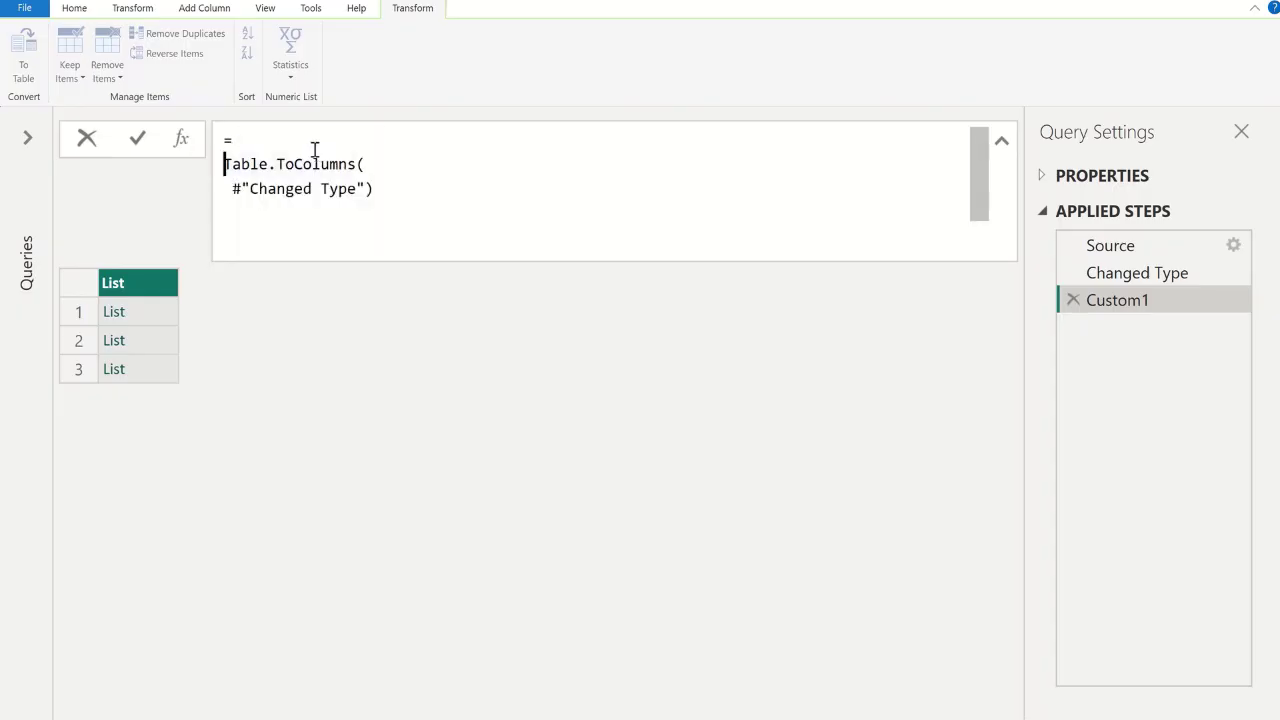
key("Left")
type("lis")
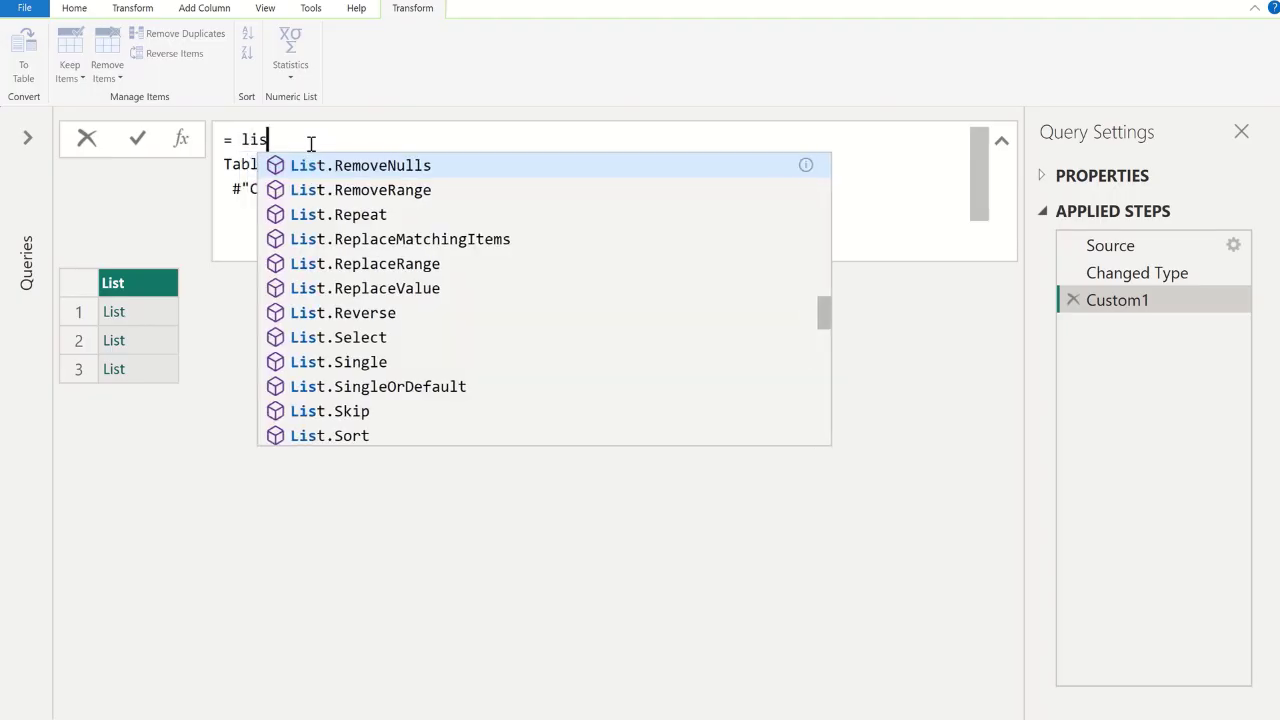
type("t.")
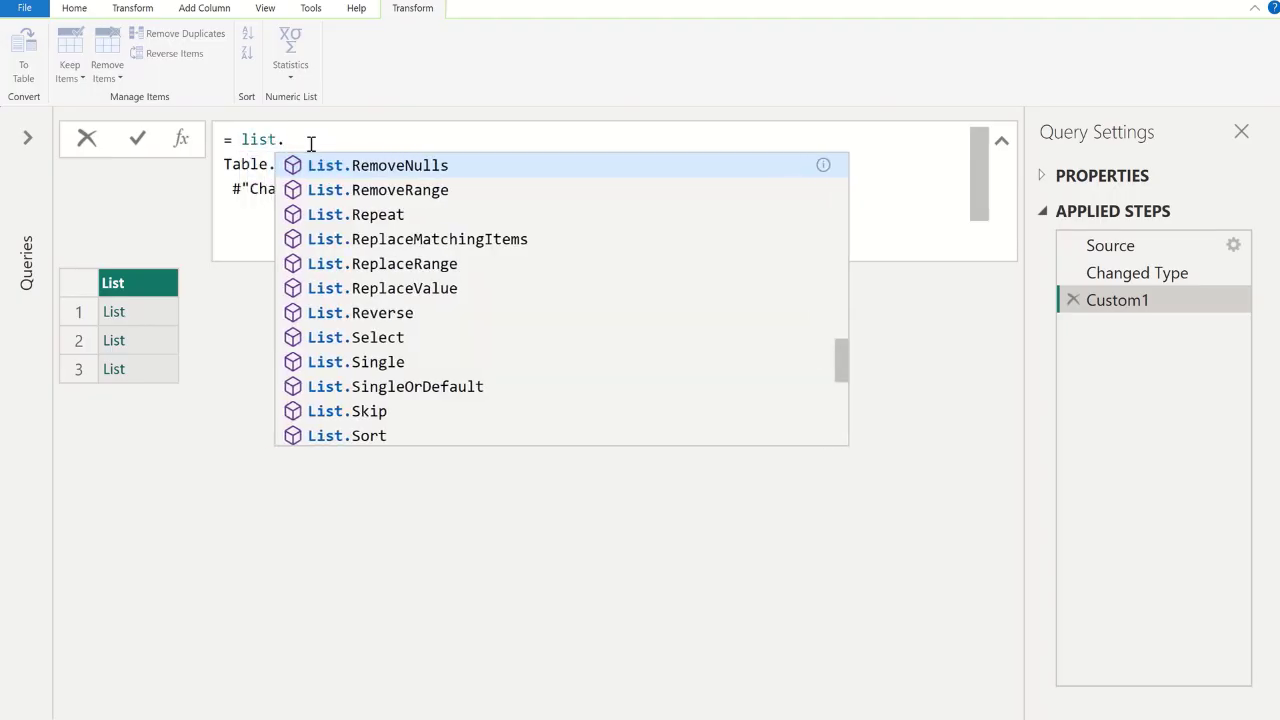
type("tra")
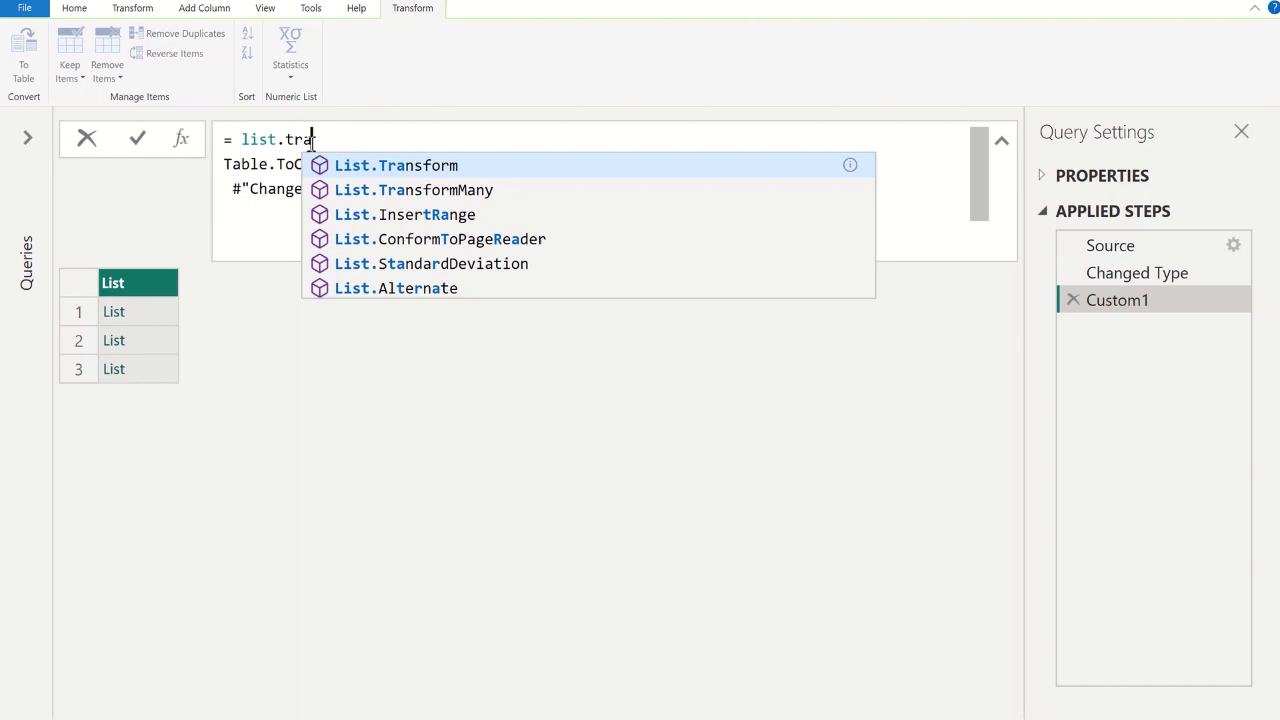
key("Tab")
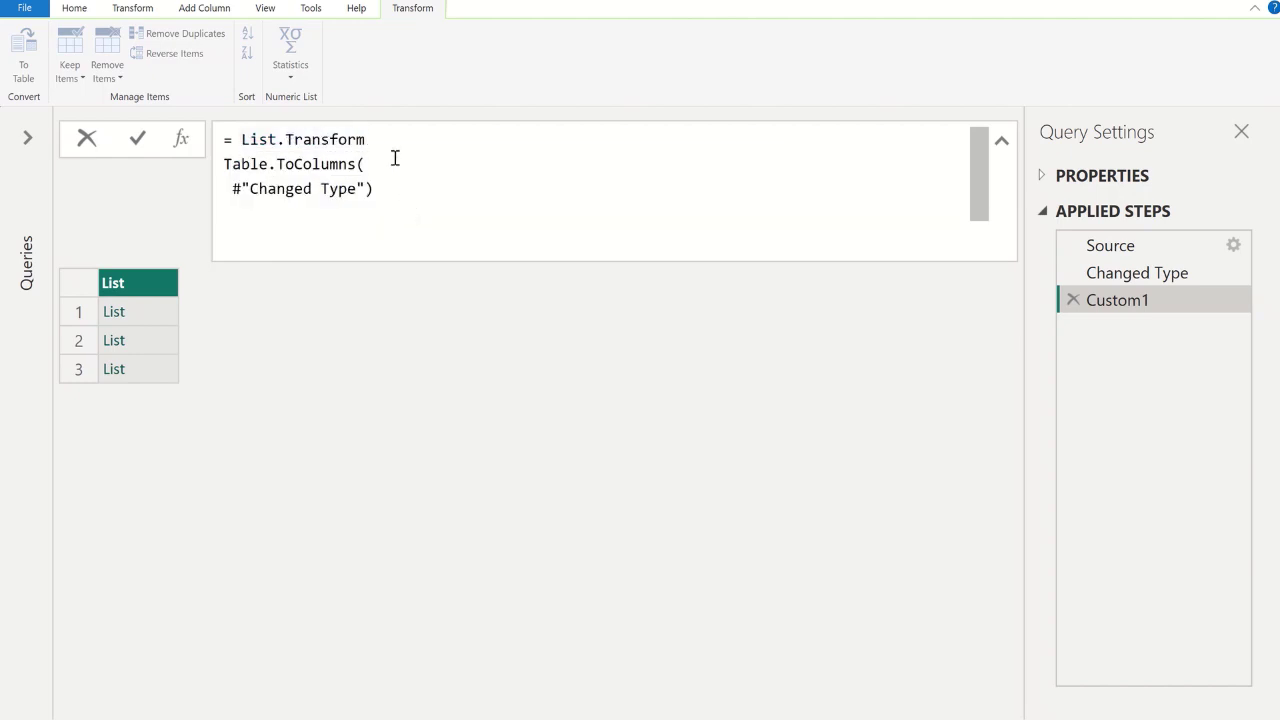
type("(")
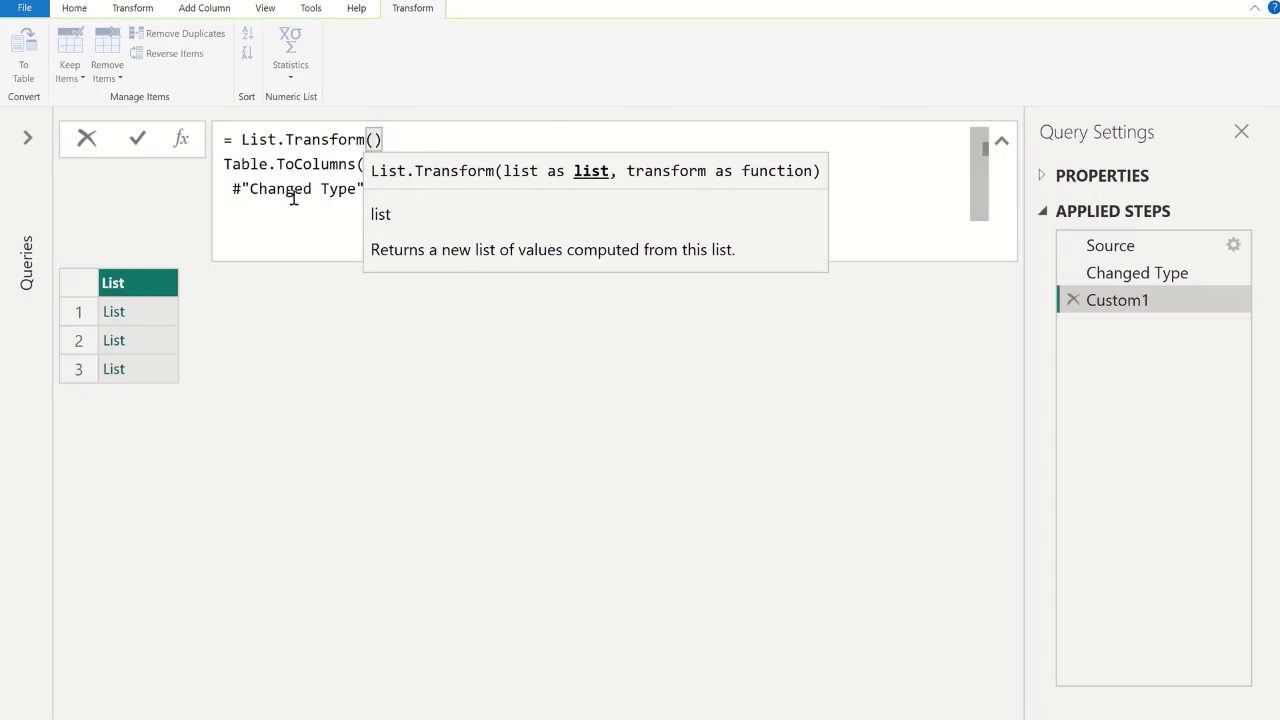
left_click(400, 138)
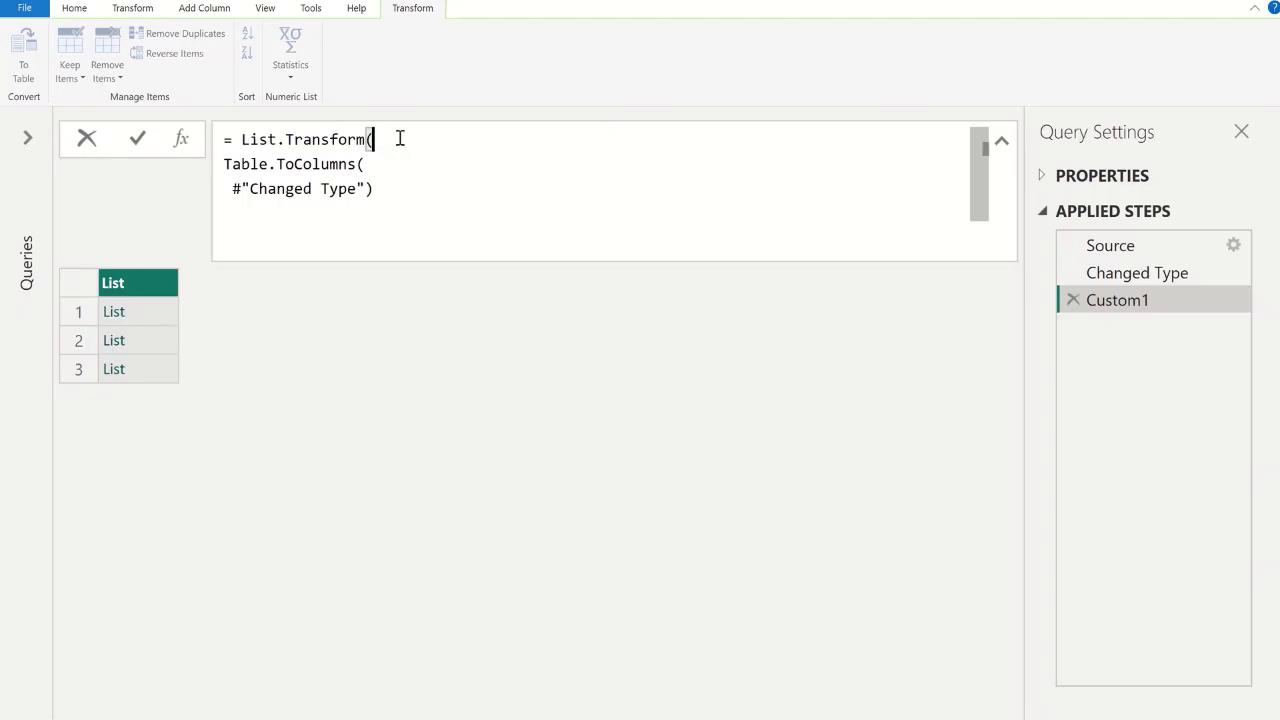
- Add List.RemoveNulls as List.Transform's second argument, close it, and commit the formula
left_click(409, 194)
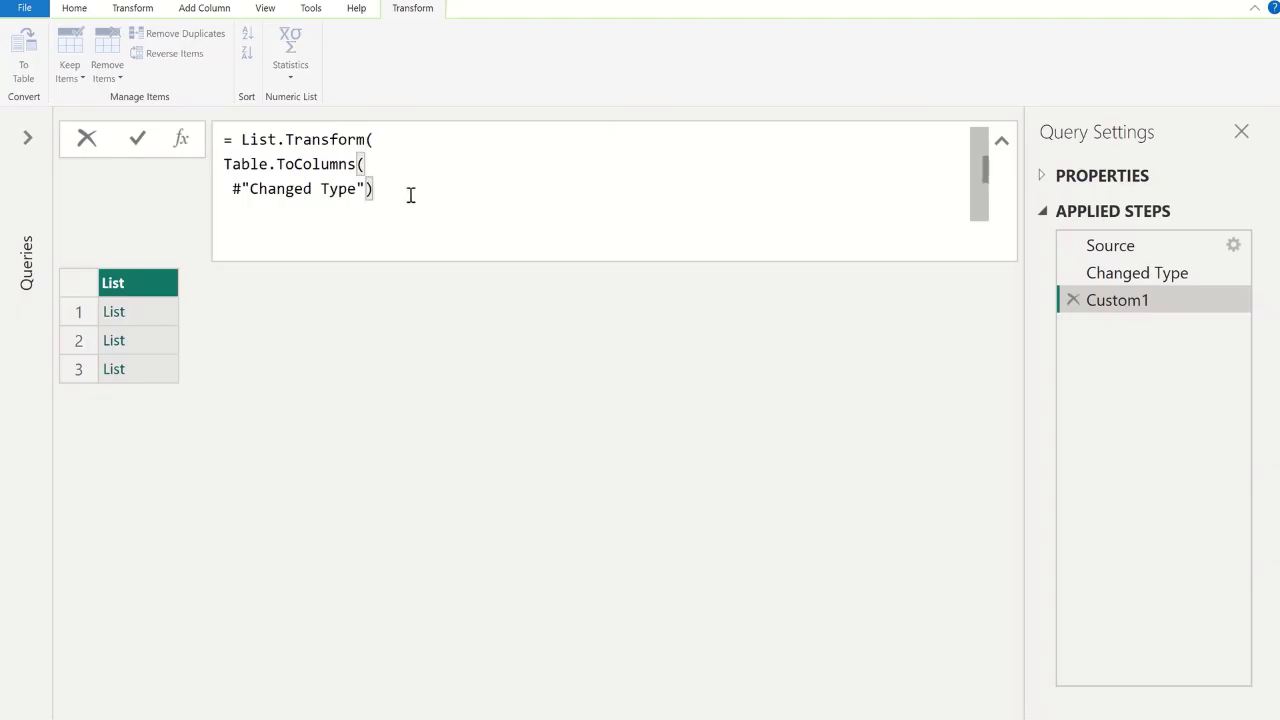
type(",")
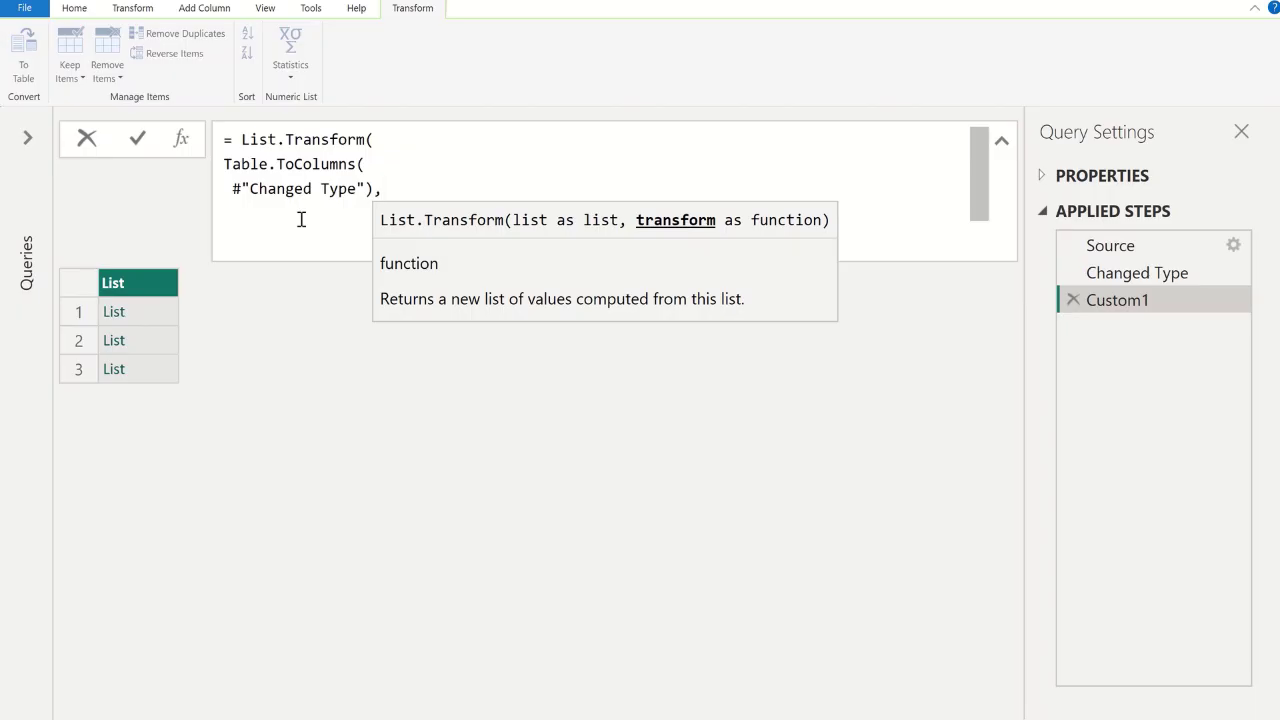
type("list")
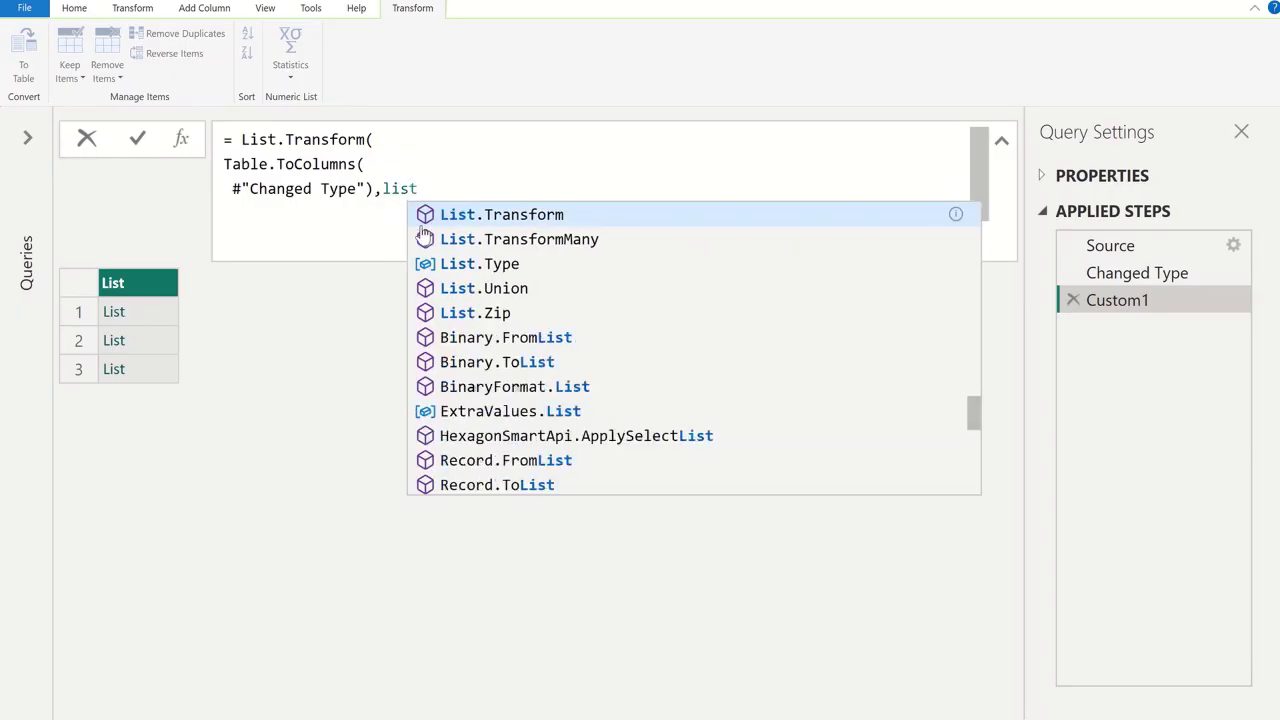
type(".re")
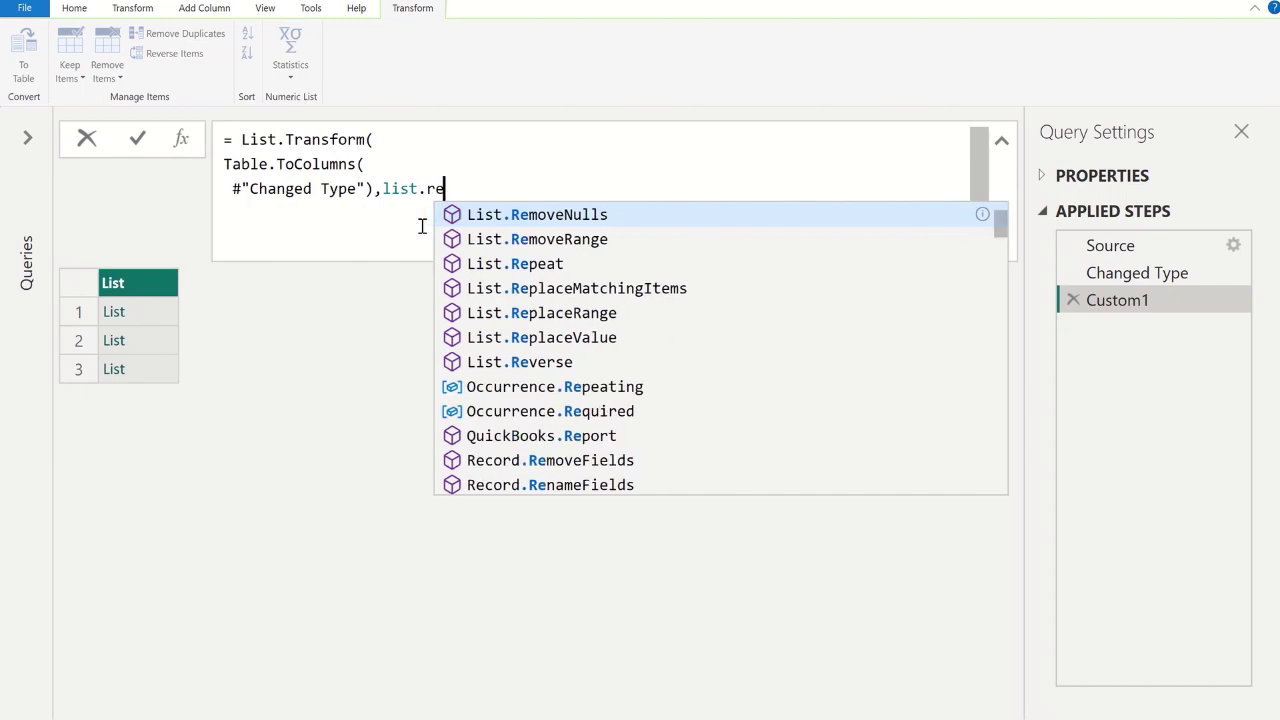
key("Tab")
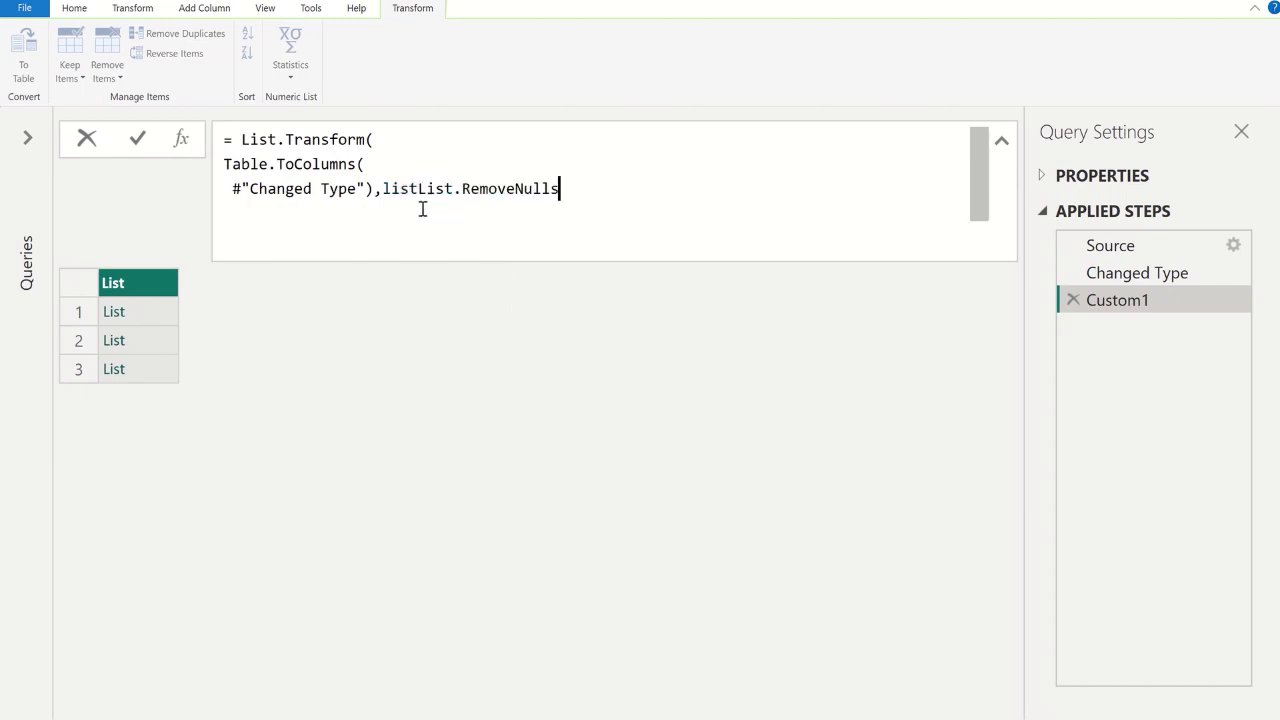
left_click(417, 193)
key("BackSpace")
key("BackSpace")
key("BackSpace")
key("BackSpace")
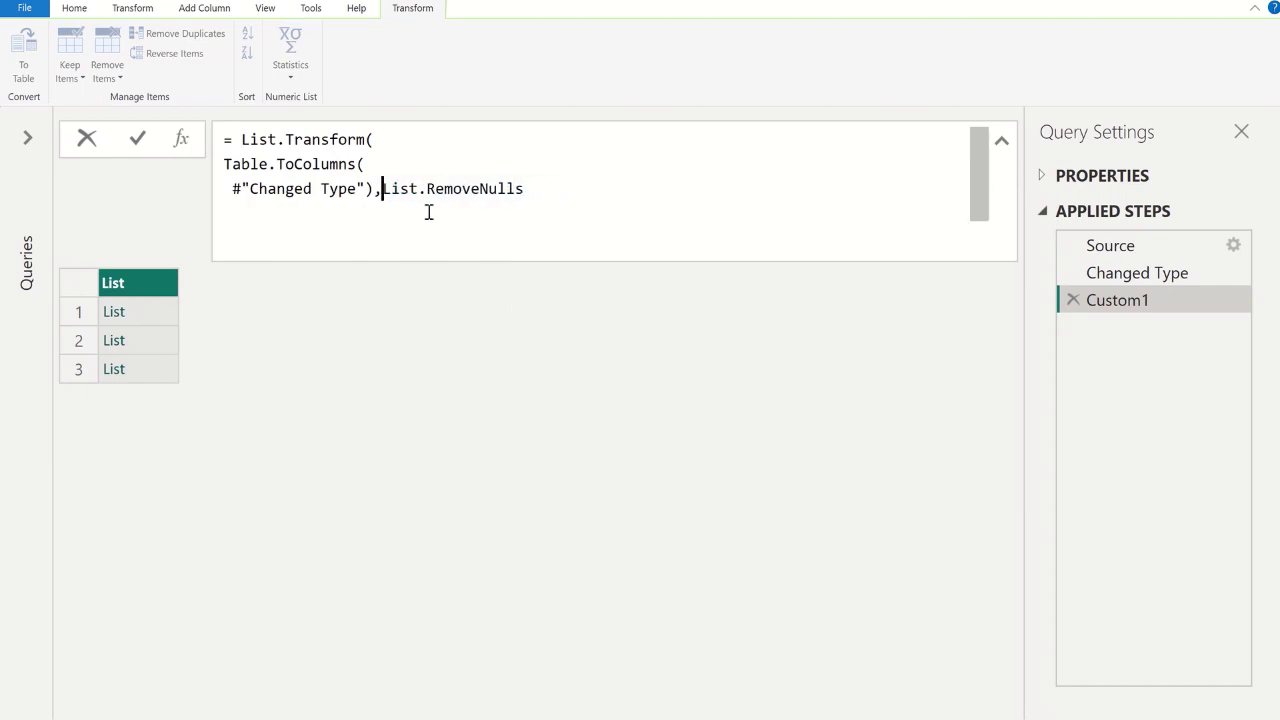
left_click(543, 194)
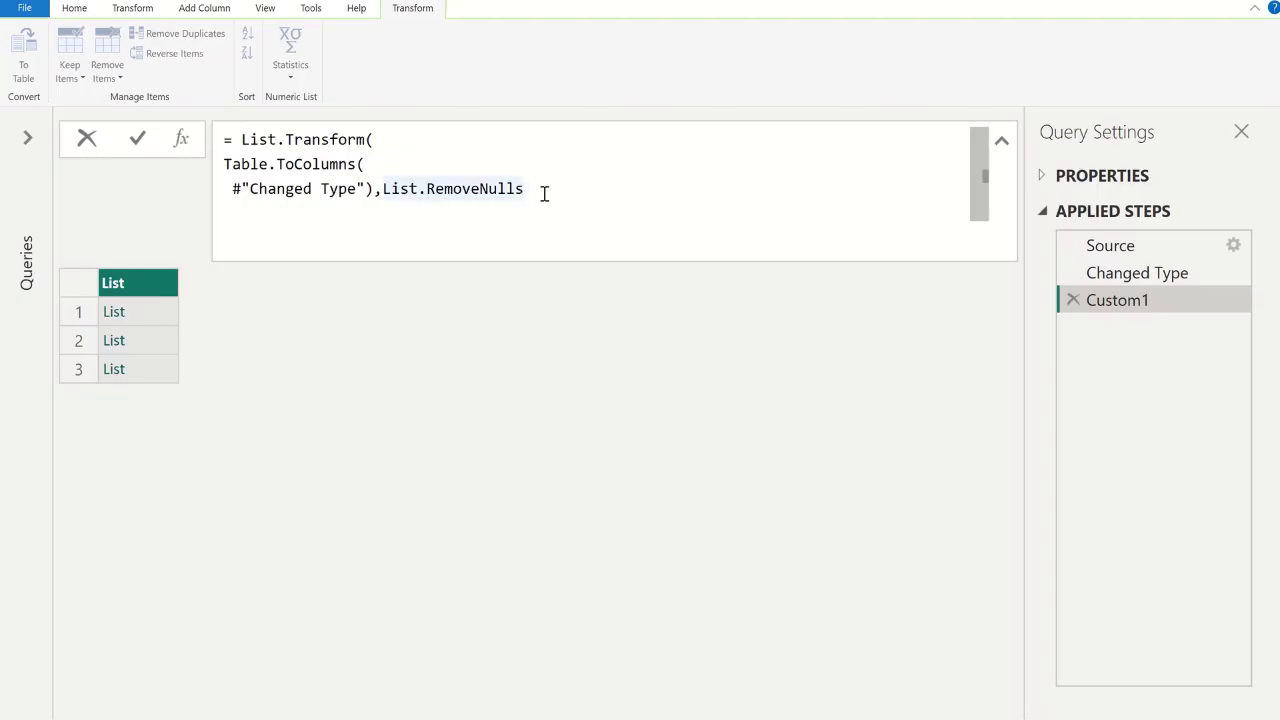
type(")")
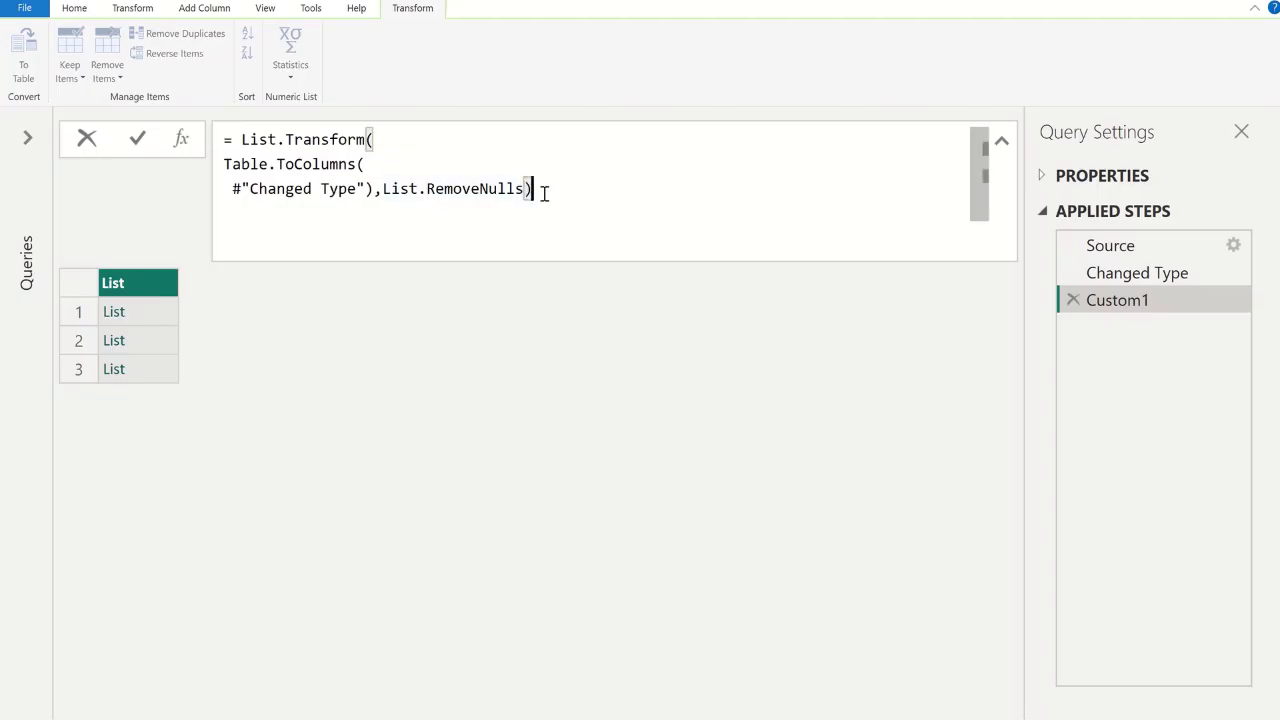
left_click(134, 146)
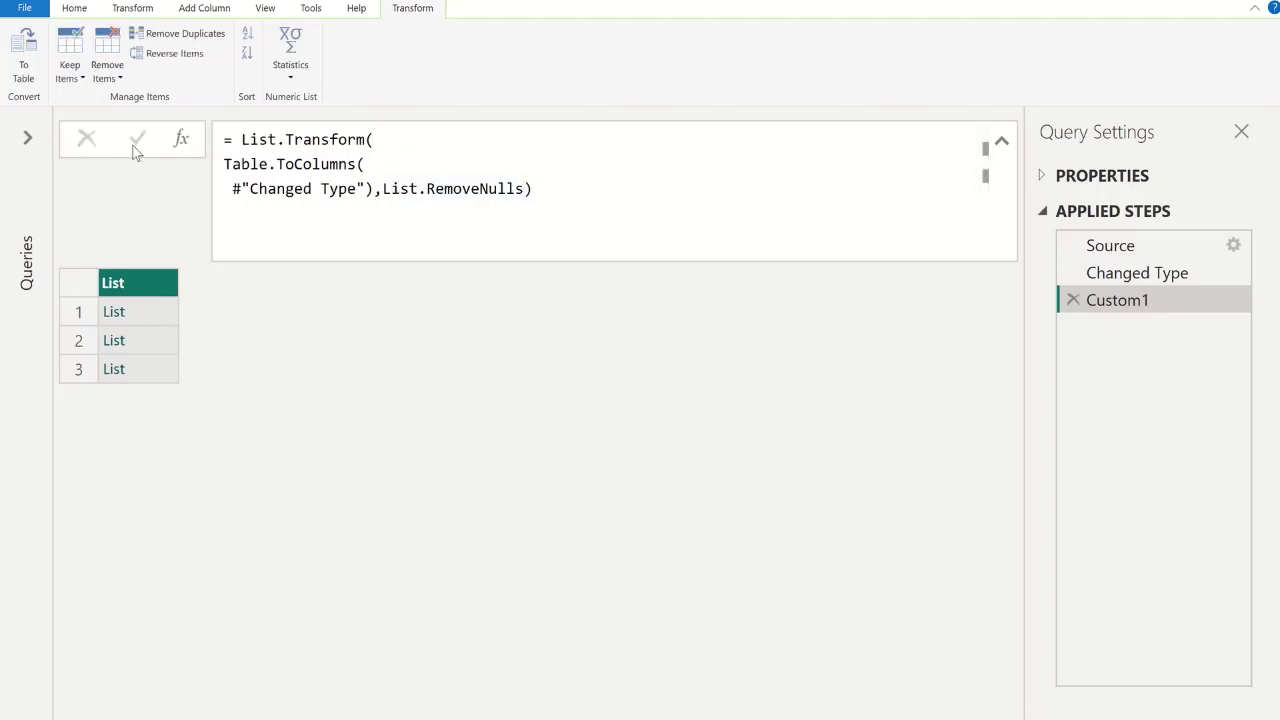
- Preview the first cleaned list showing 112–115, then delete the Custom2 drill-down step
left_click(114, 313)
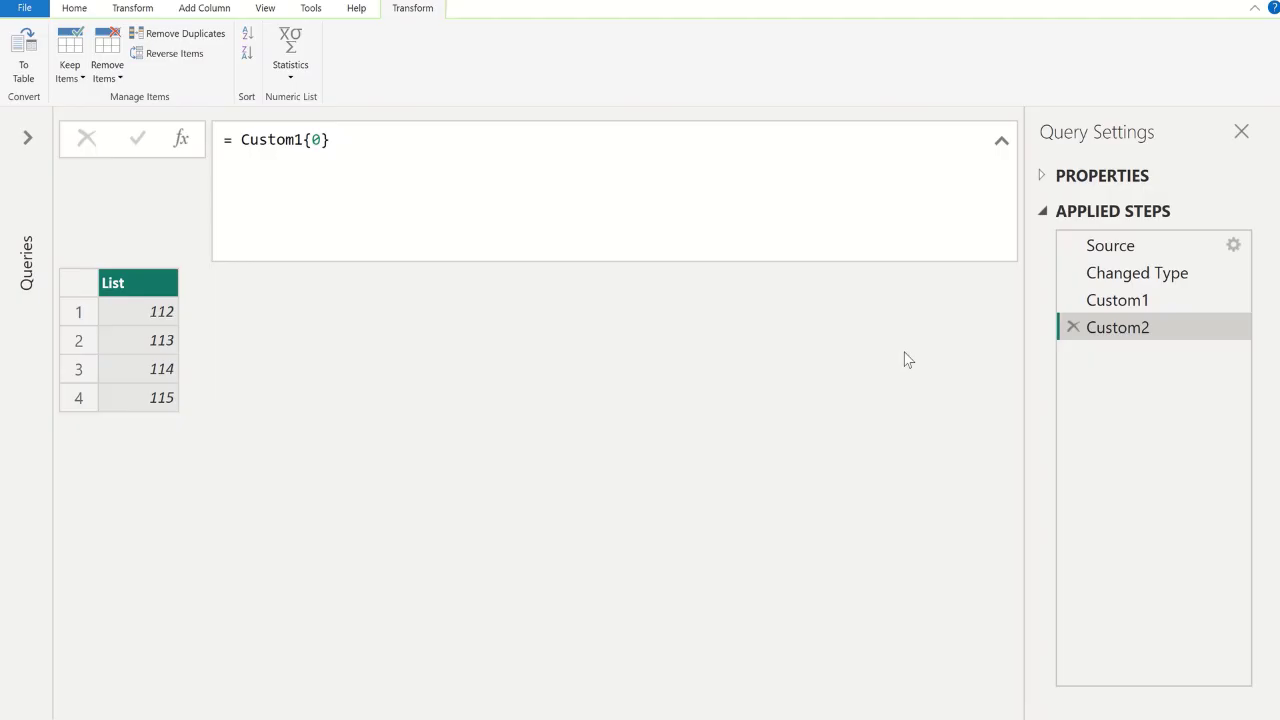
left_click(1073, 328)
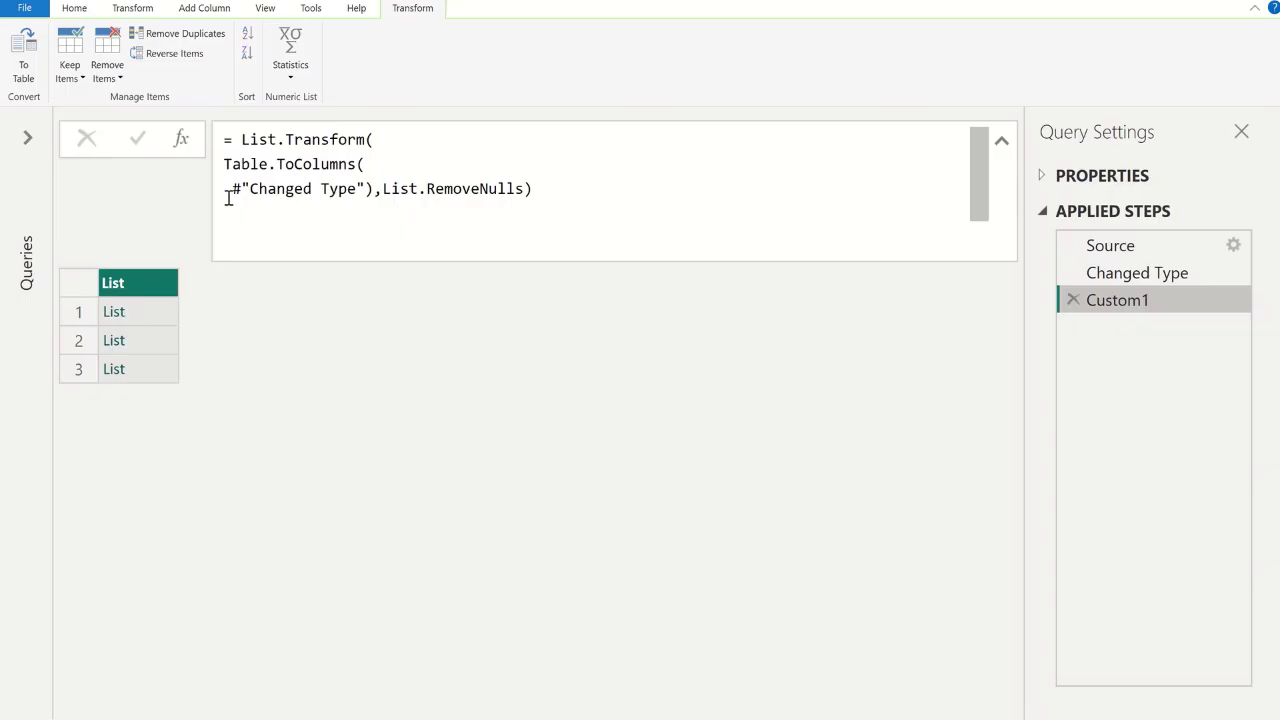
- Add a Custom2 step and move its Custom1 reference onto its own formula line
left_click(181, 140)
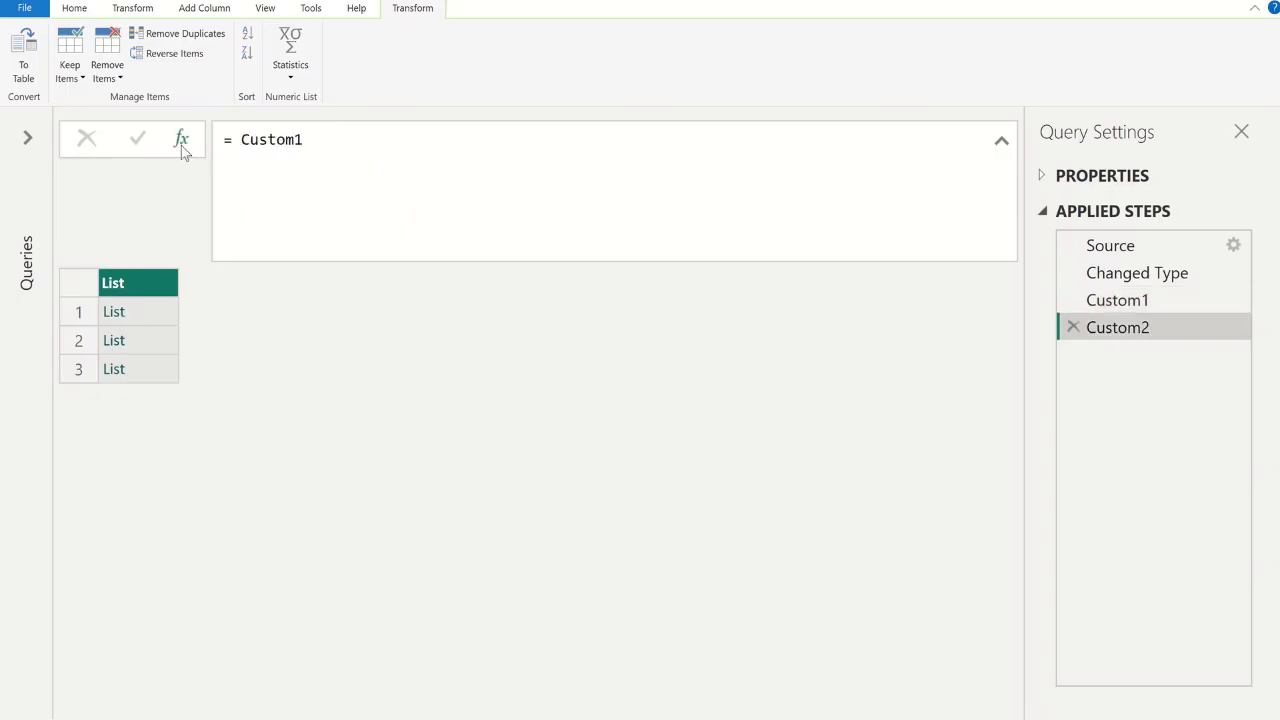
left_click(366, 141)
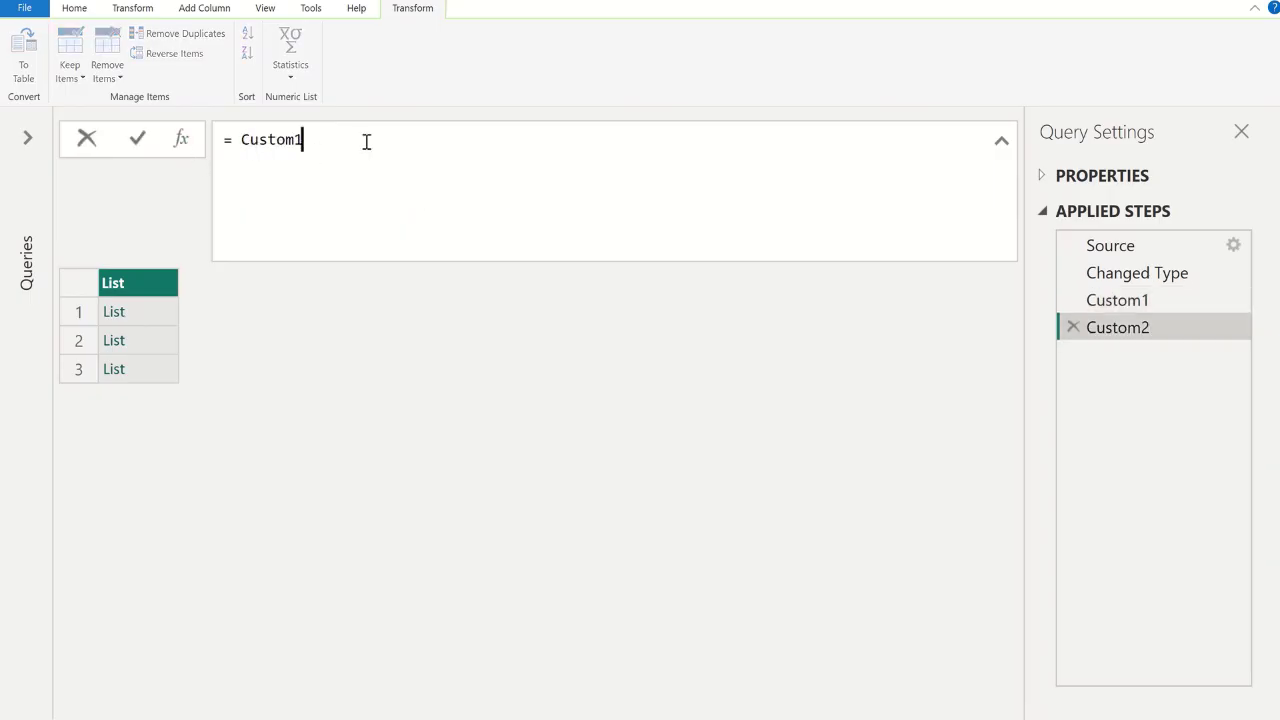
key("Left")
key("Left")
key("Left")
key("Left")
key("Left")
key("Left")
key("Left")
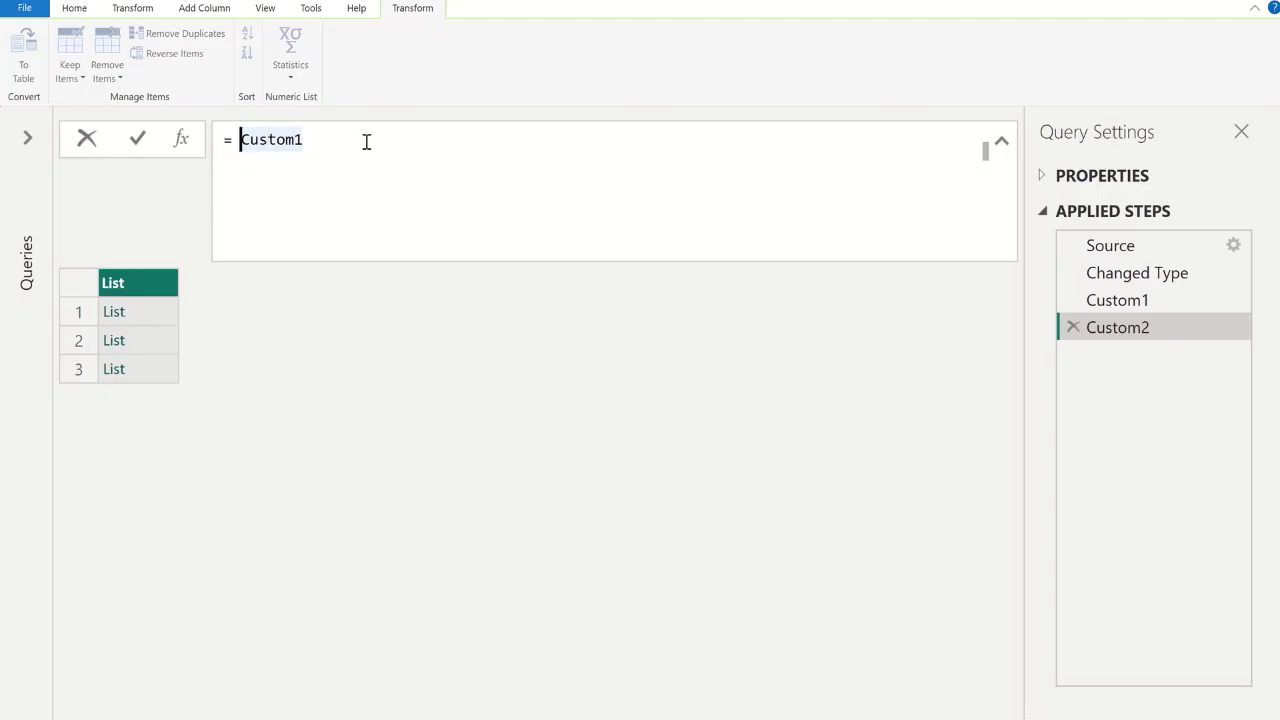
key("shift+Return")
key("Left")
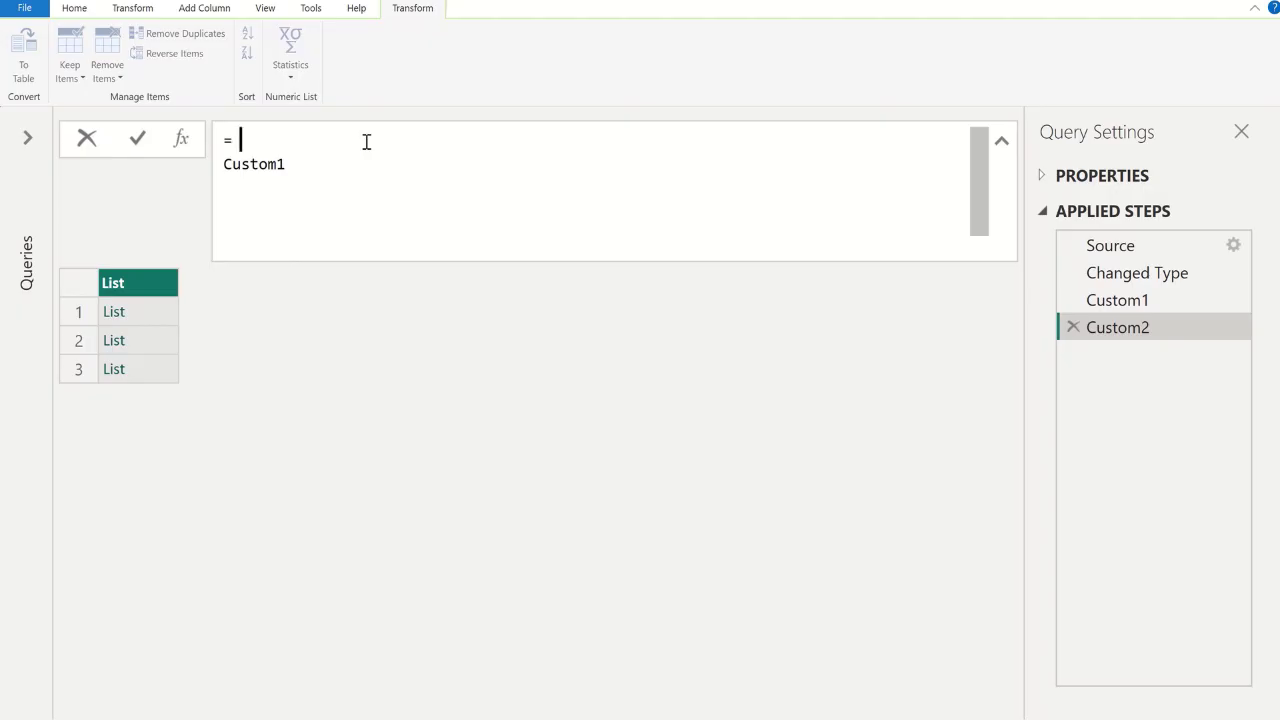
- Wrap the reference as Table.FromColumns(Custom1) in the formula bar
type("tabl")
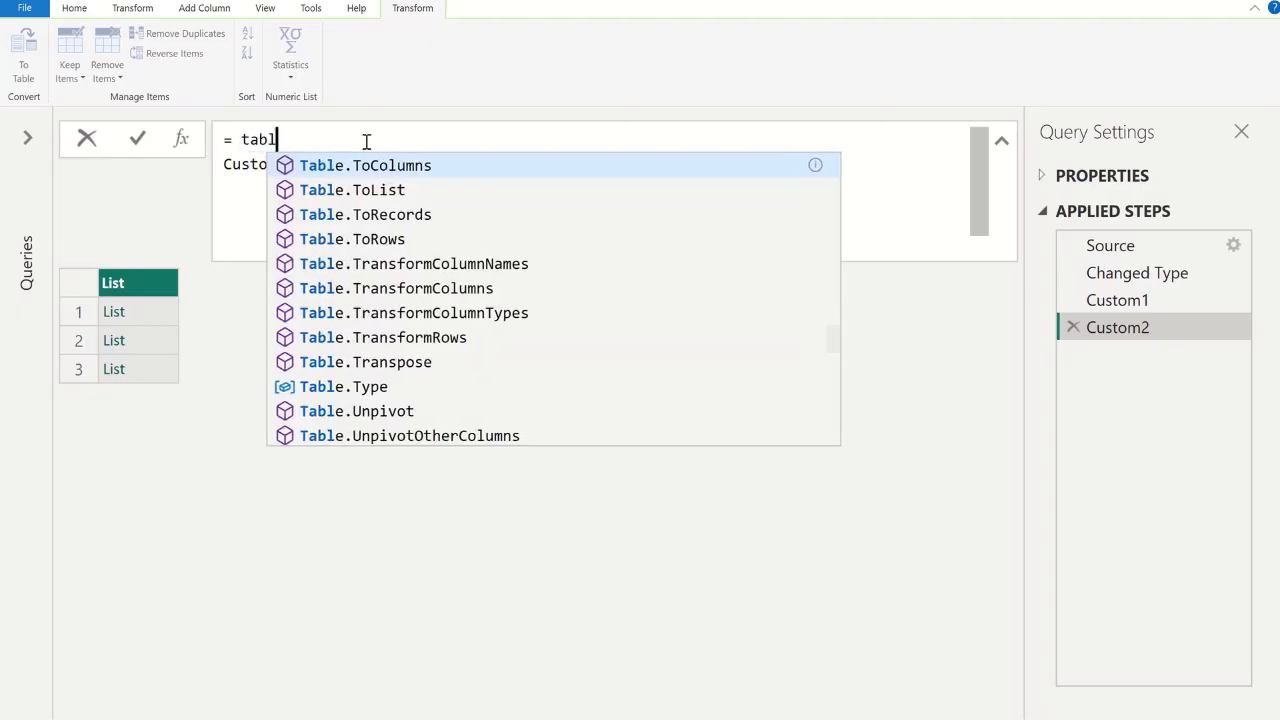
type(".")
key("BackSpace")
type("e.fr")
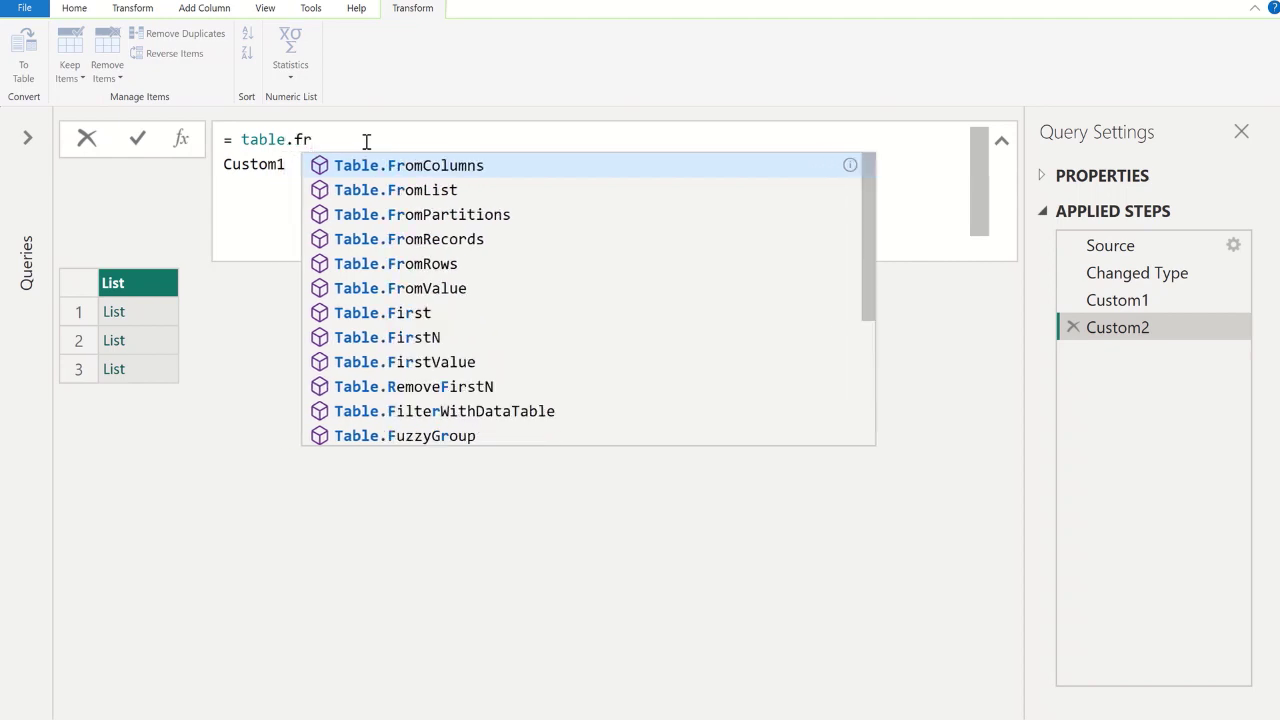
key("Tab")
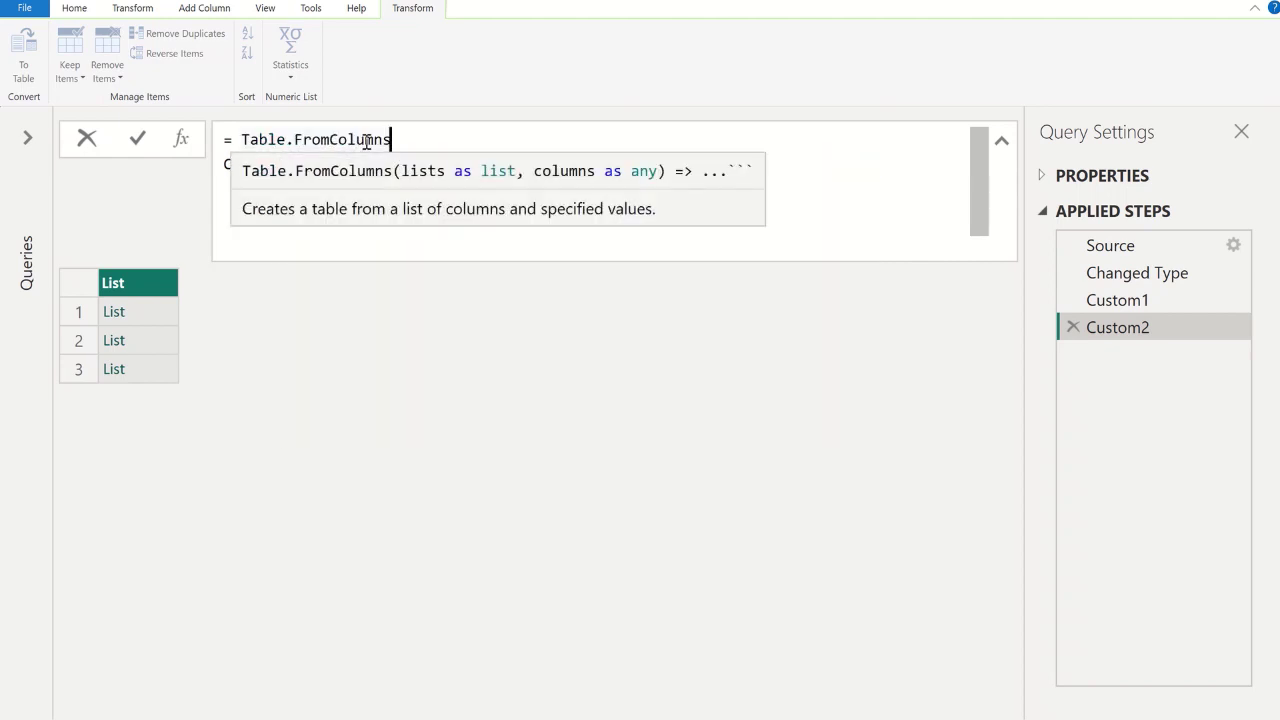
key("Escape")
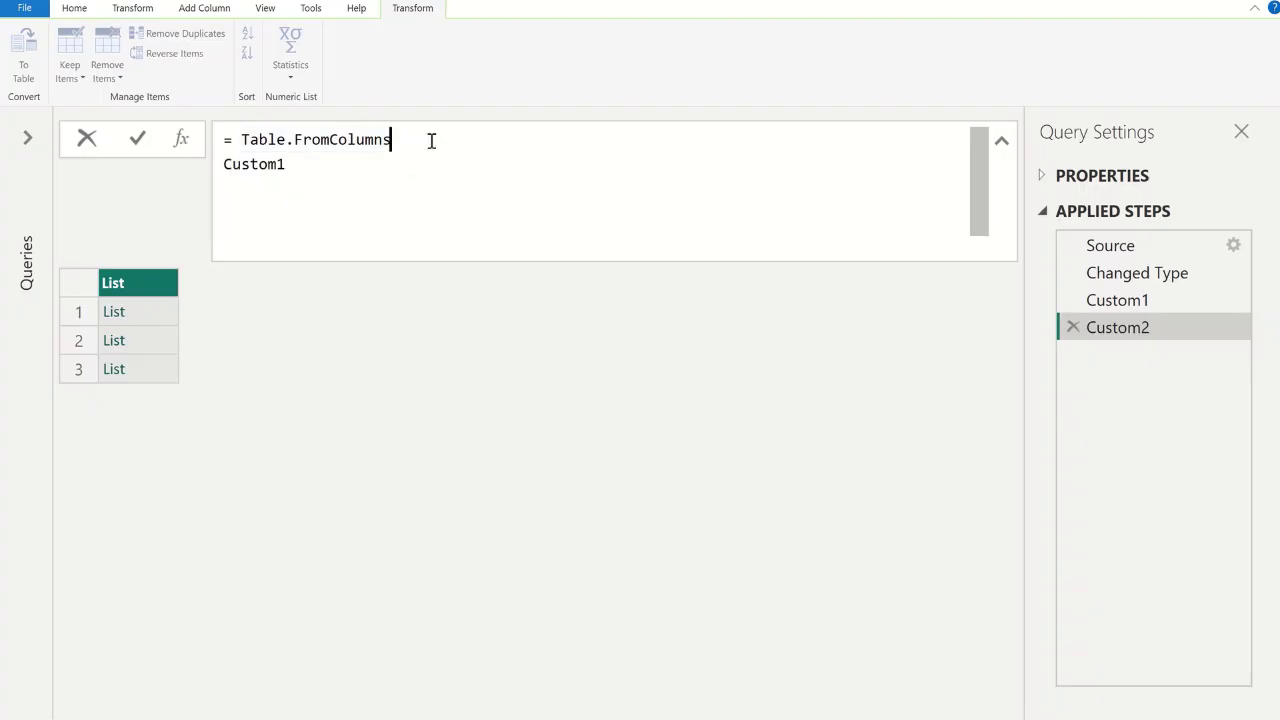
type("(")
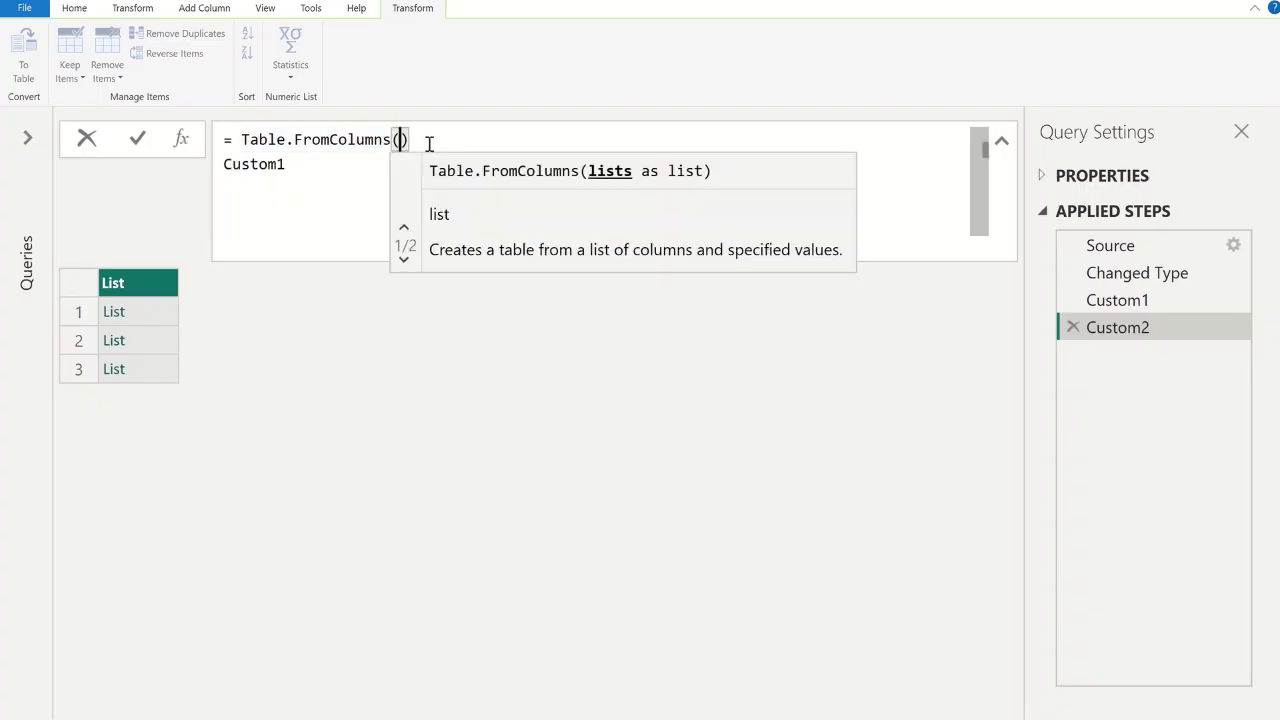
key("Escape")
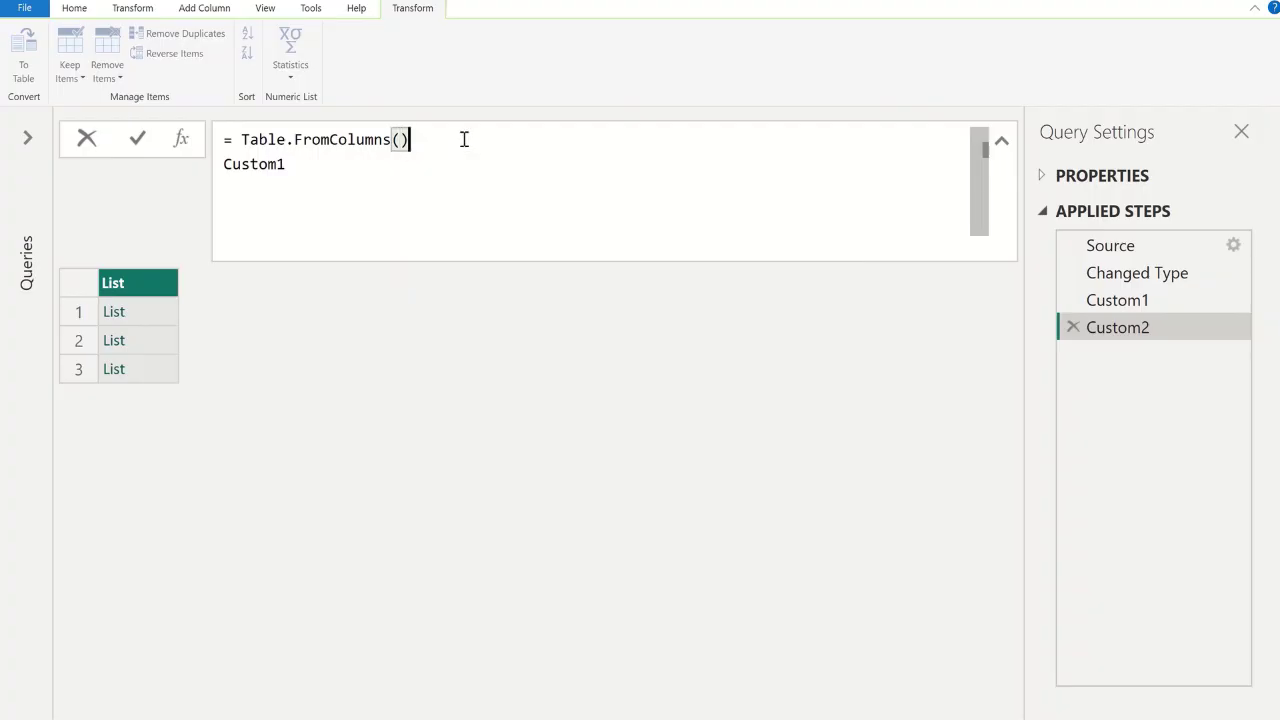
key("Delete")
left_click(317, 164)
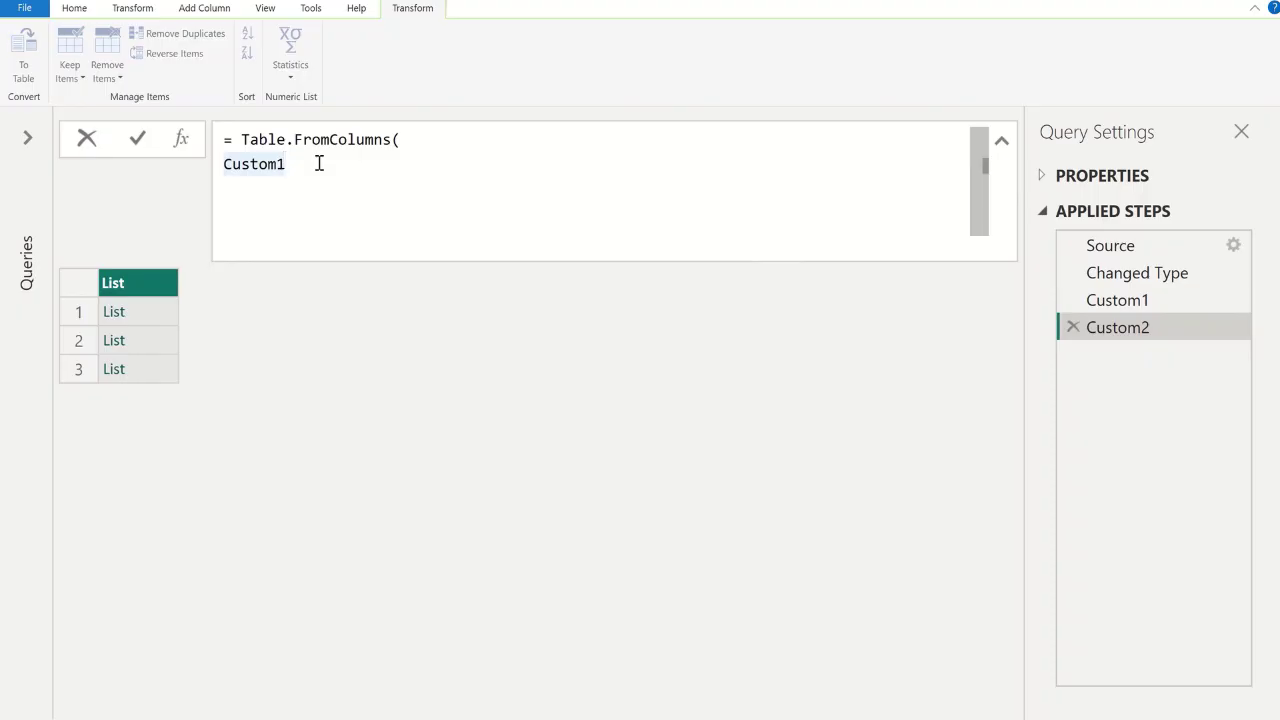
type(")")
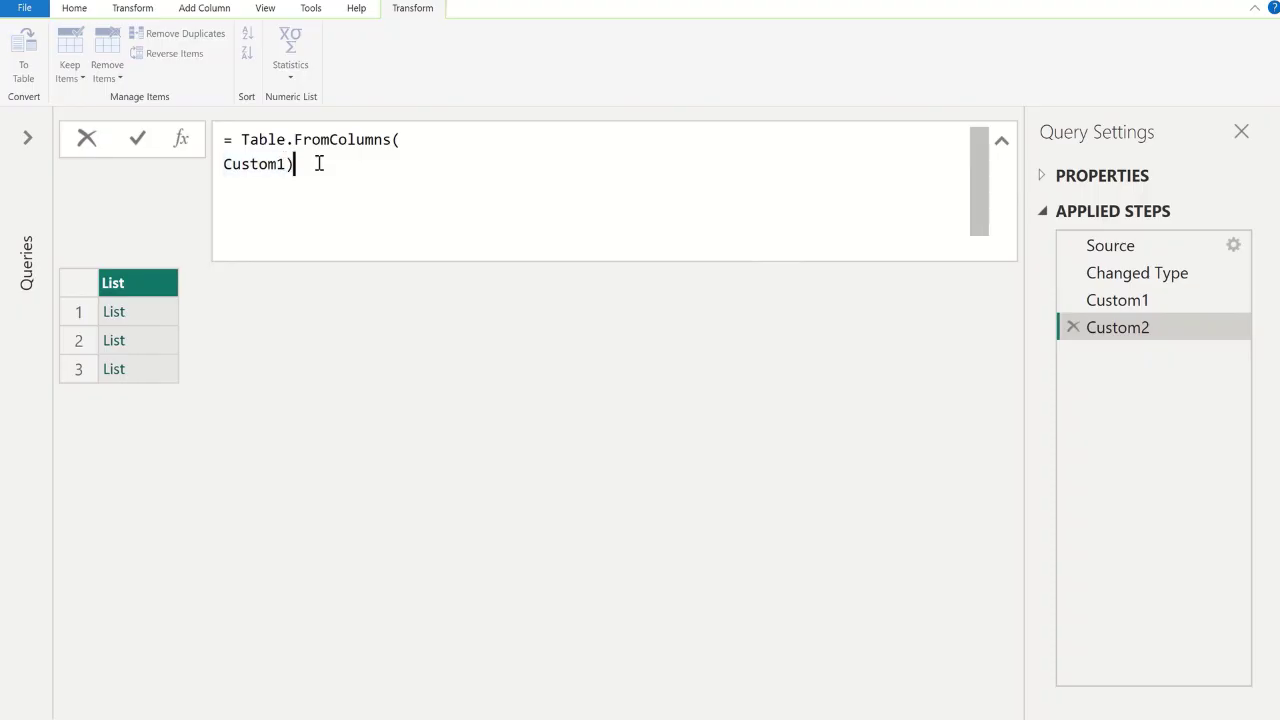
- Commit Table.FromColumns(Custom1), producing Column1–Column3 with 112–115, 28–42 and 9–4, then reopen it
left_click(141, 144)
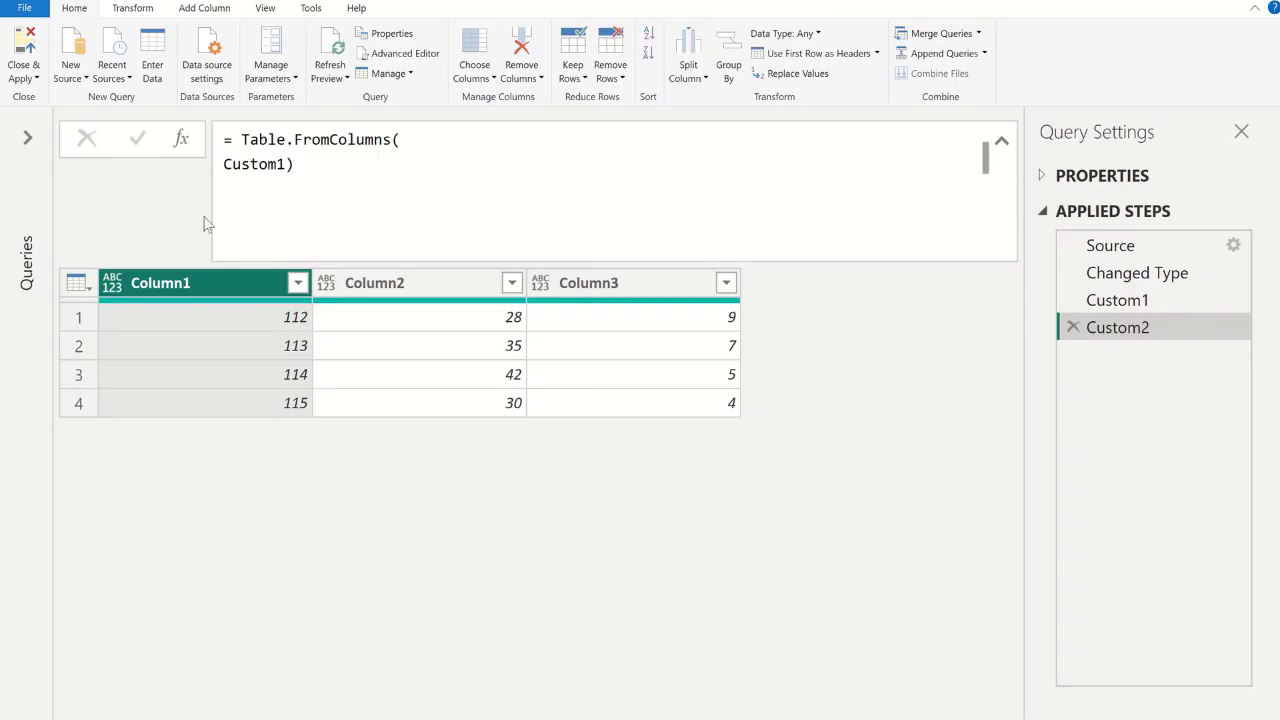
left_click(335, 174)
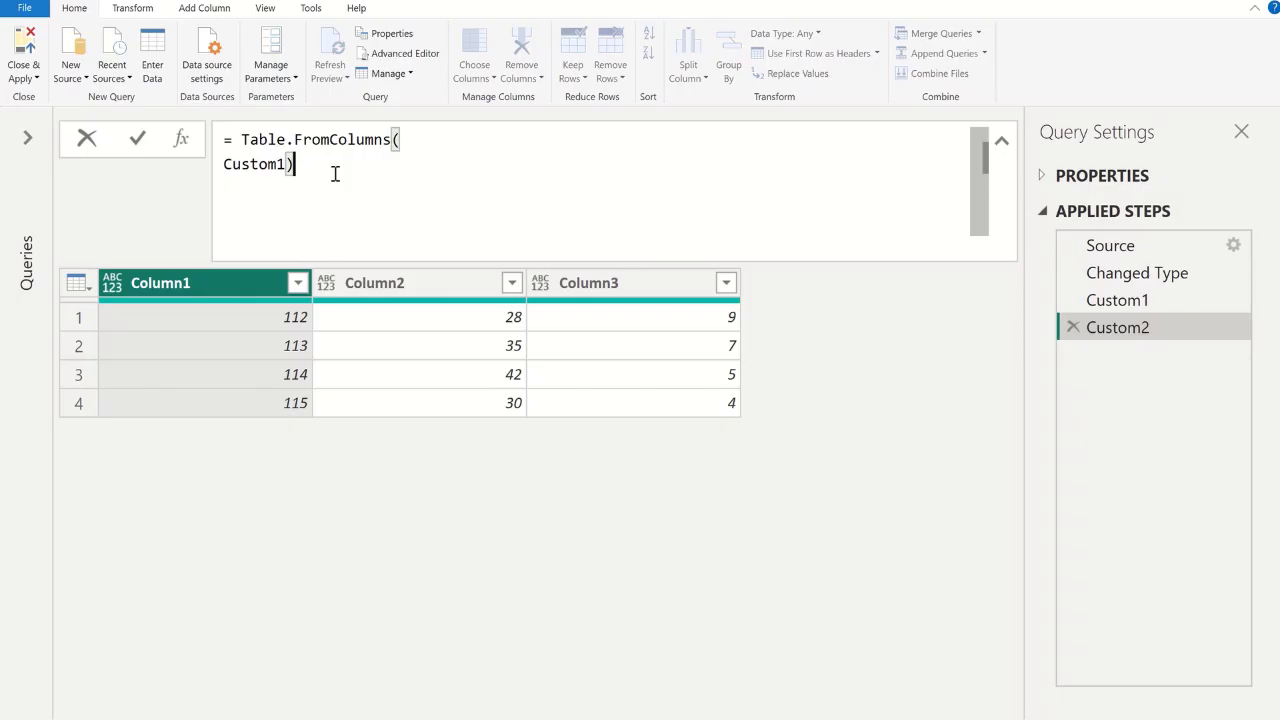
- Add Table.ColumnNames(Source) as Table.FromColumns' second argument after Custom1 and close the parentheses
key("BackSpace")
type(",")
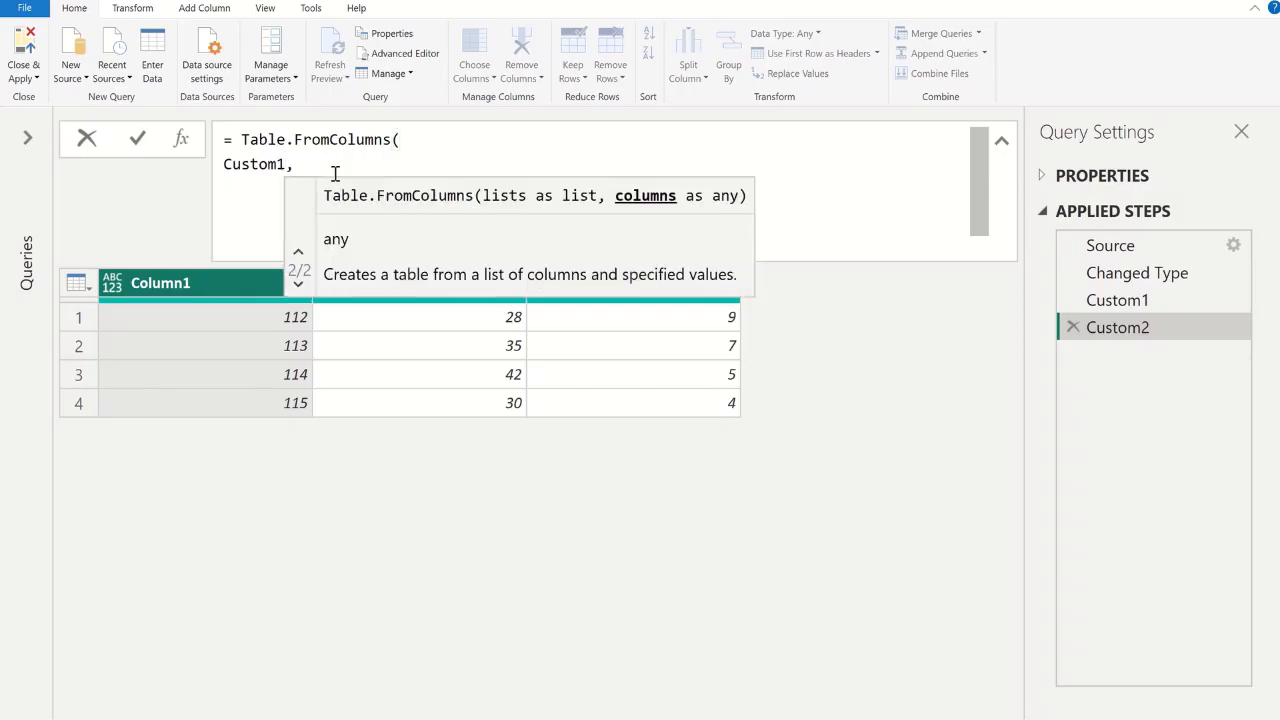
type("table")
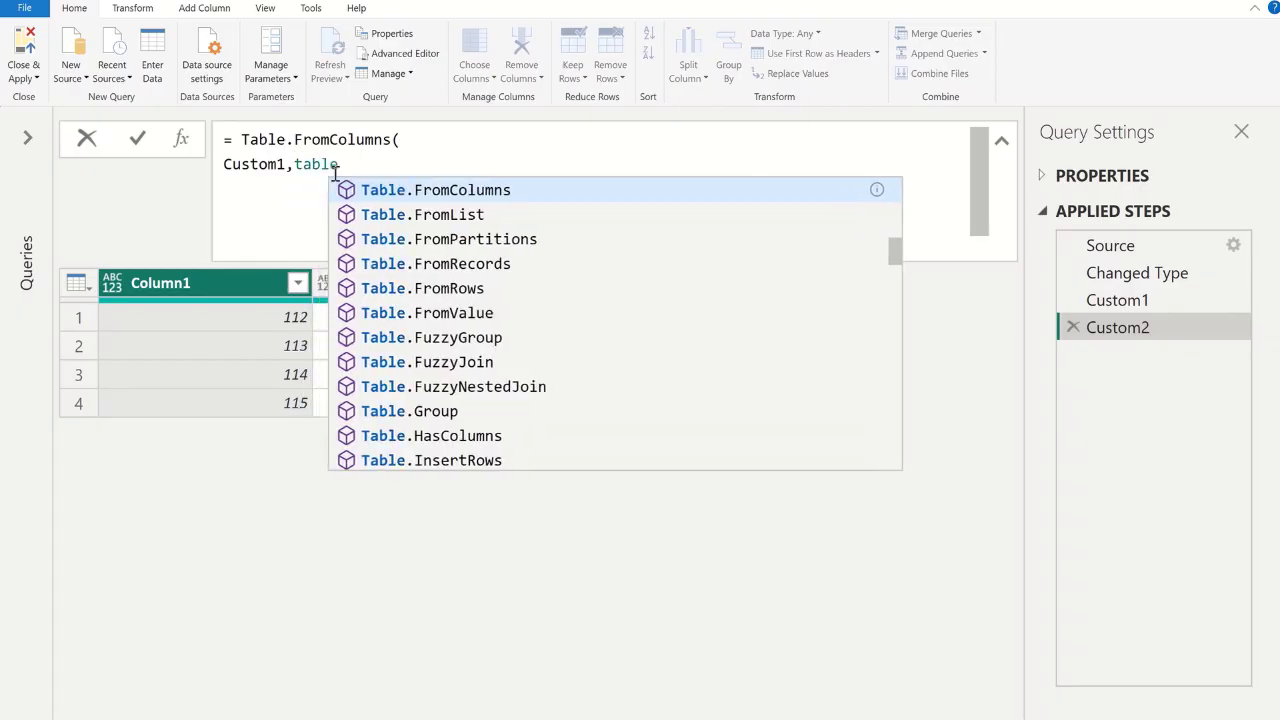
type(".col")
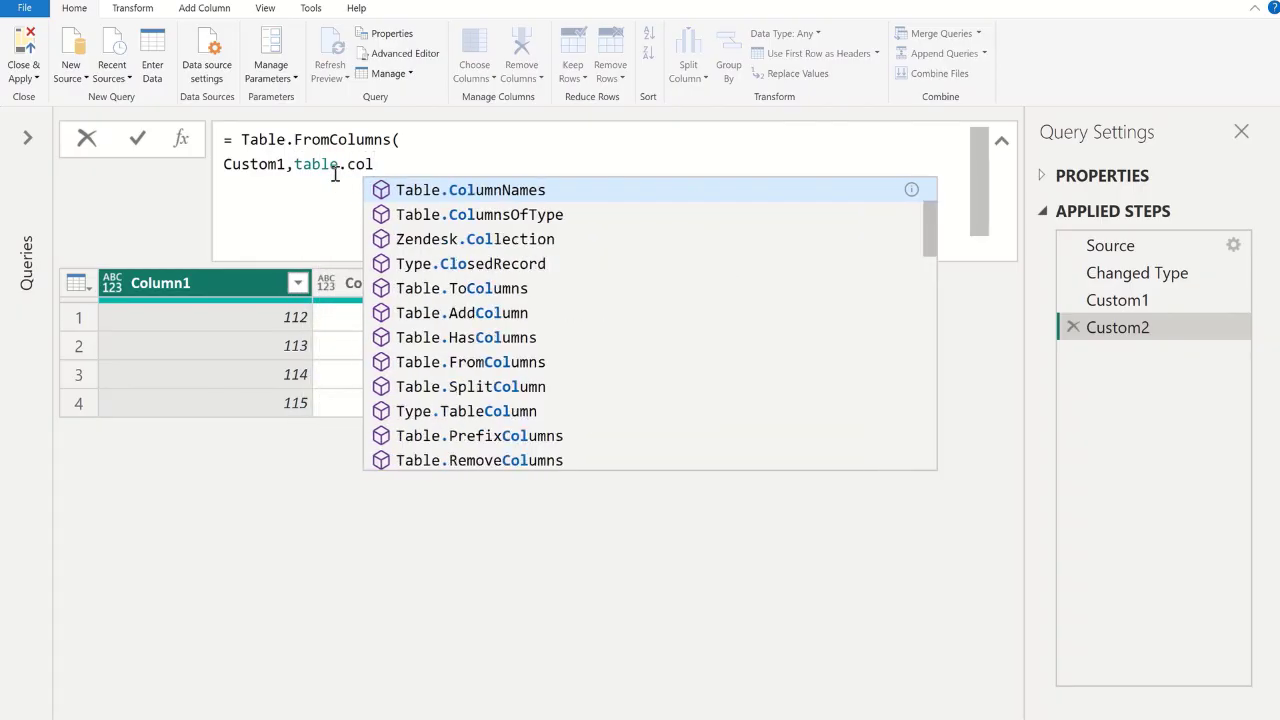
key("Tab")
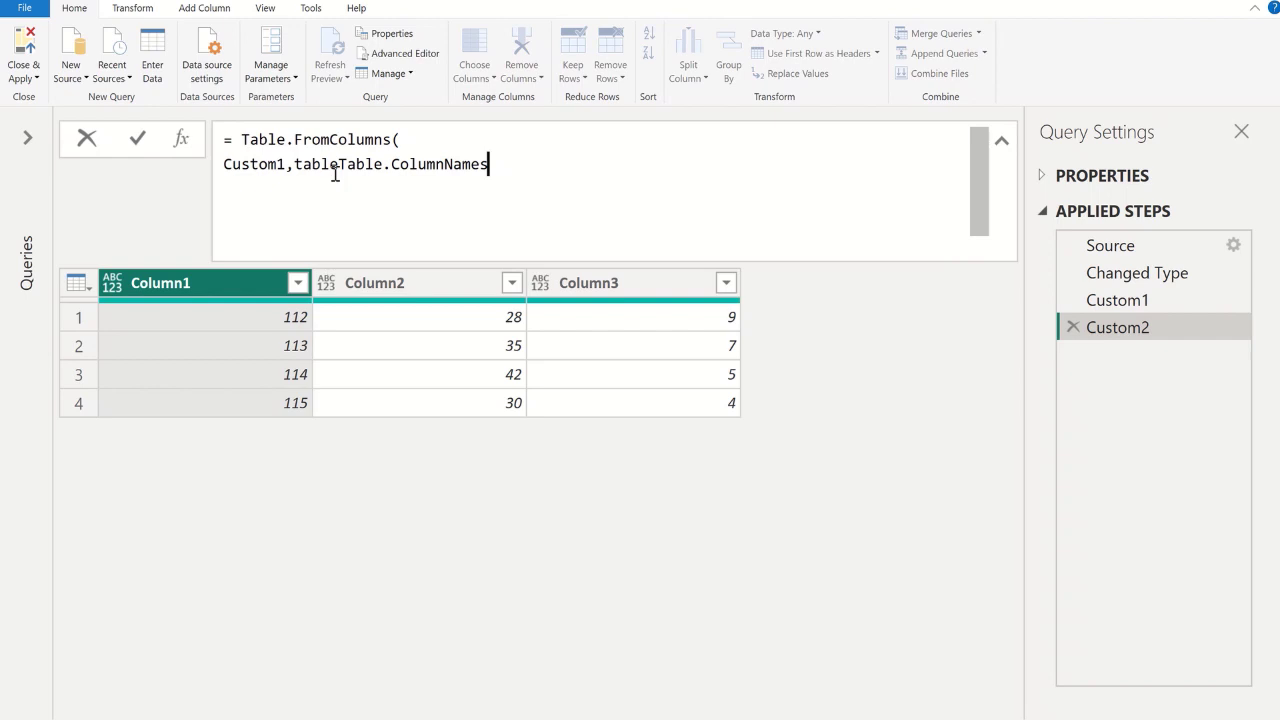
type("(Sourc")
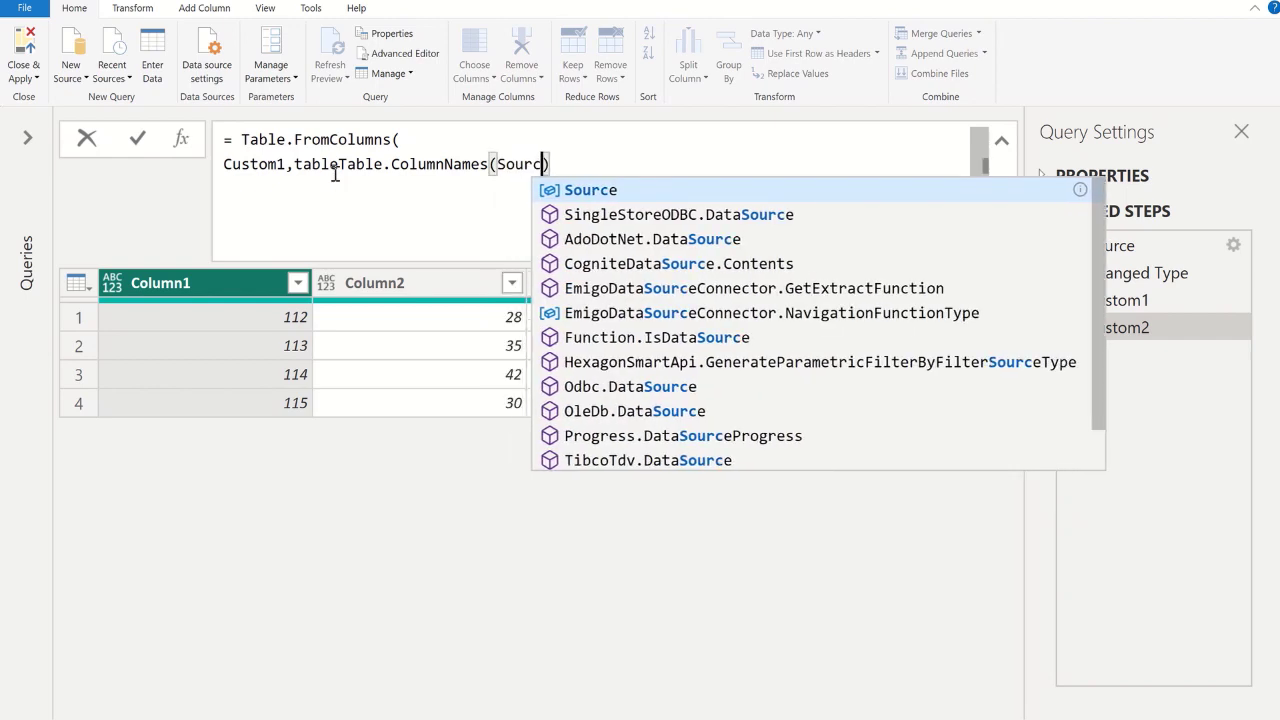
key("Tab")
key("Right")
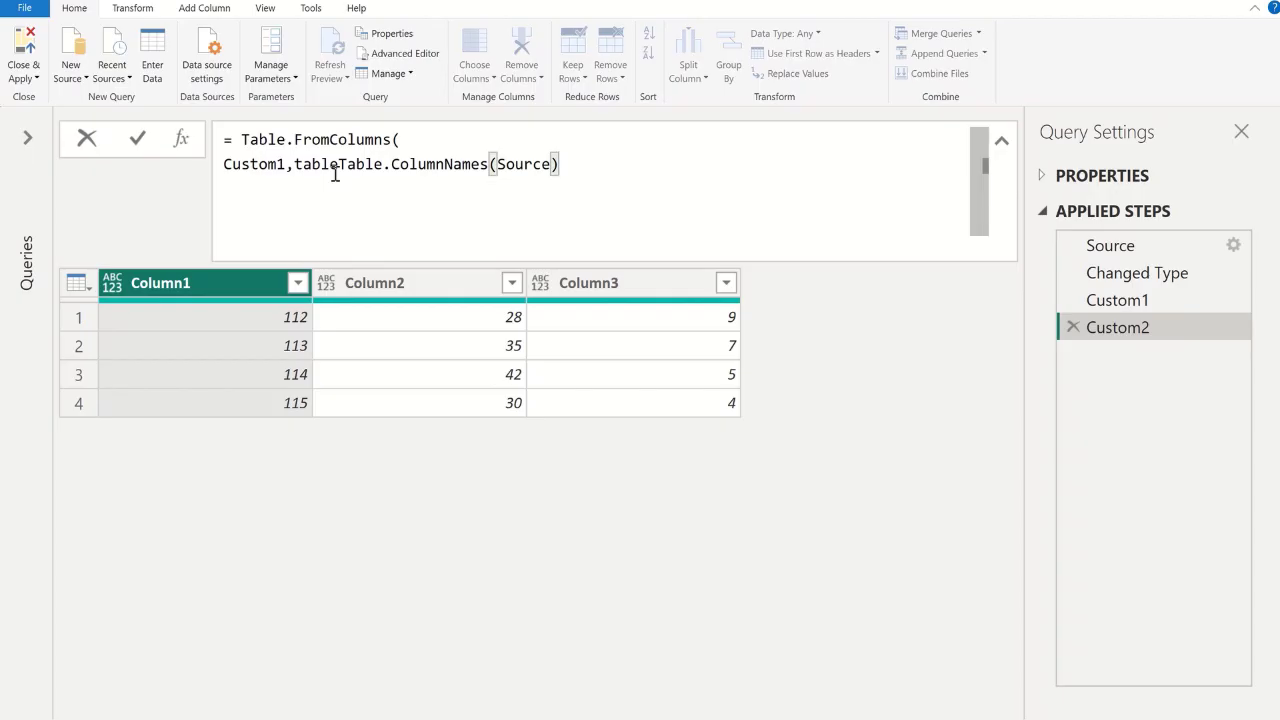
type(")")
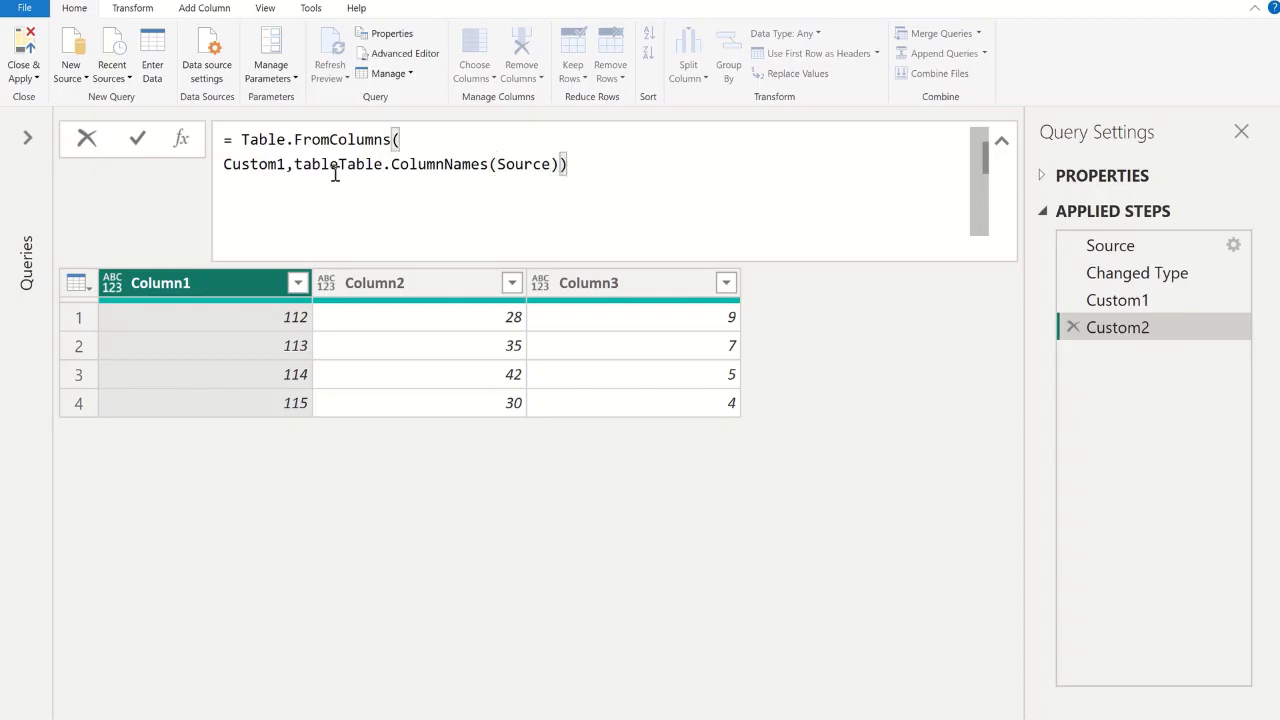
- Delete the stray 'table' prefix before Table.ColumnNames and reapply, restoring Employee_Number, Age, Experience headers
left_click(139, 147)
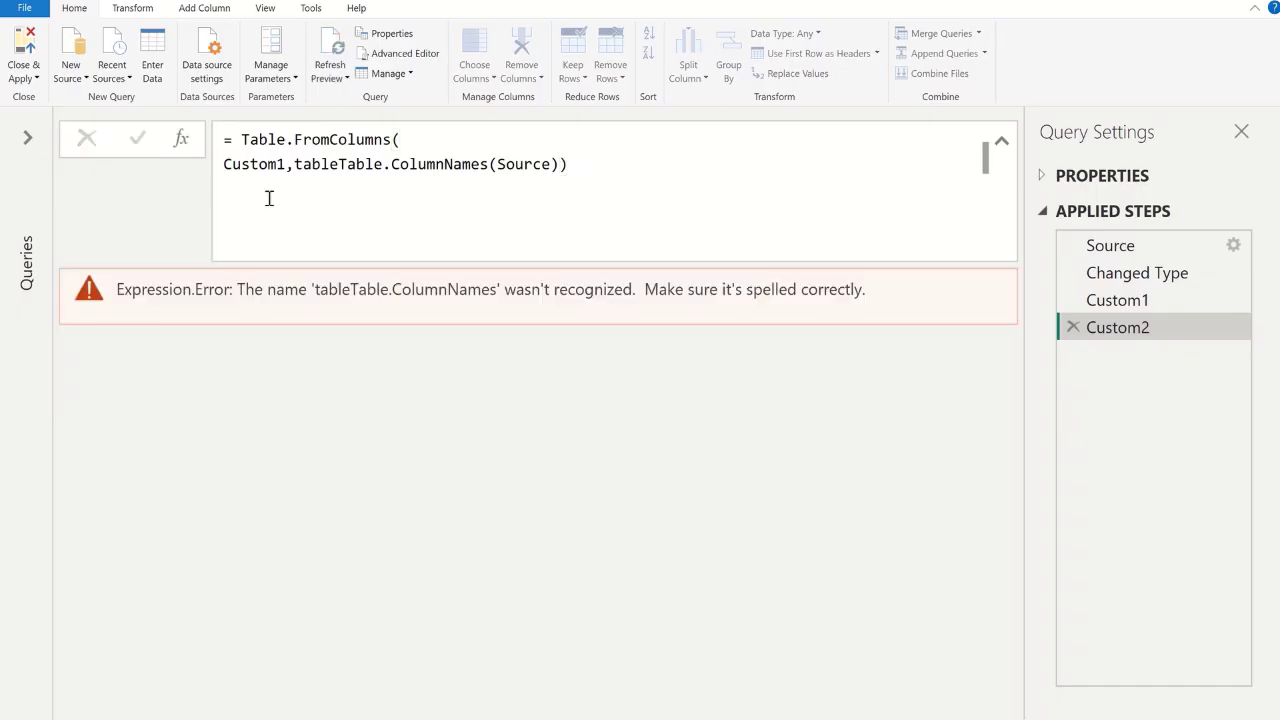
left_click(582, 163)
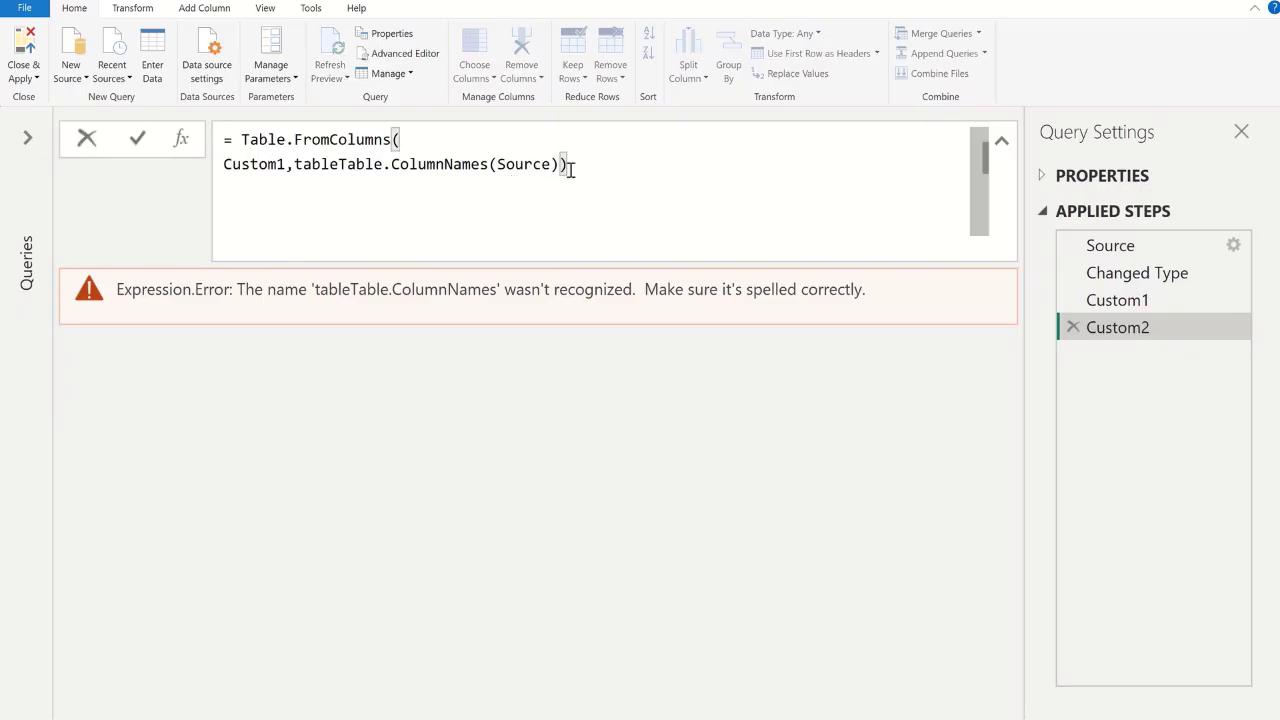
mouse_move(285, 170)
left_click(338, 164)
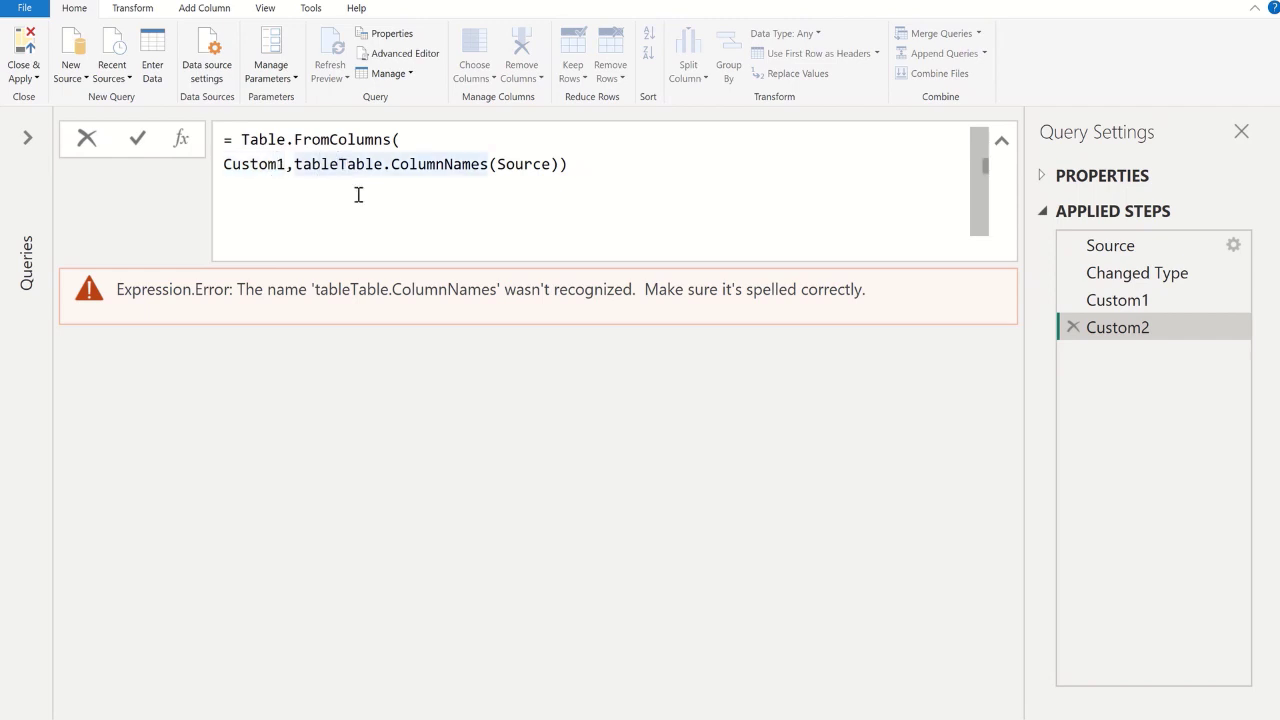
key("BackSpace")
key("BackSpace")
key("BackSpace")
key("BackSpace")
key("BackSpace")
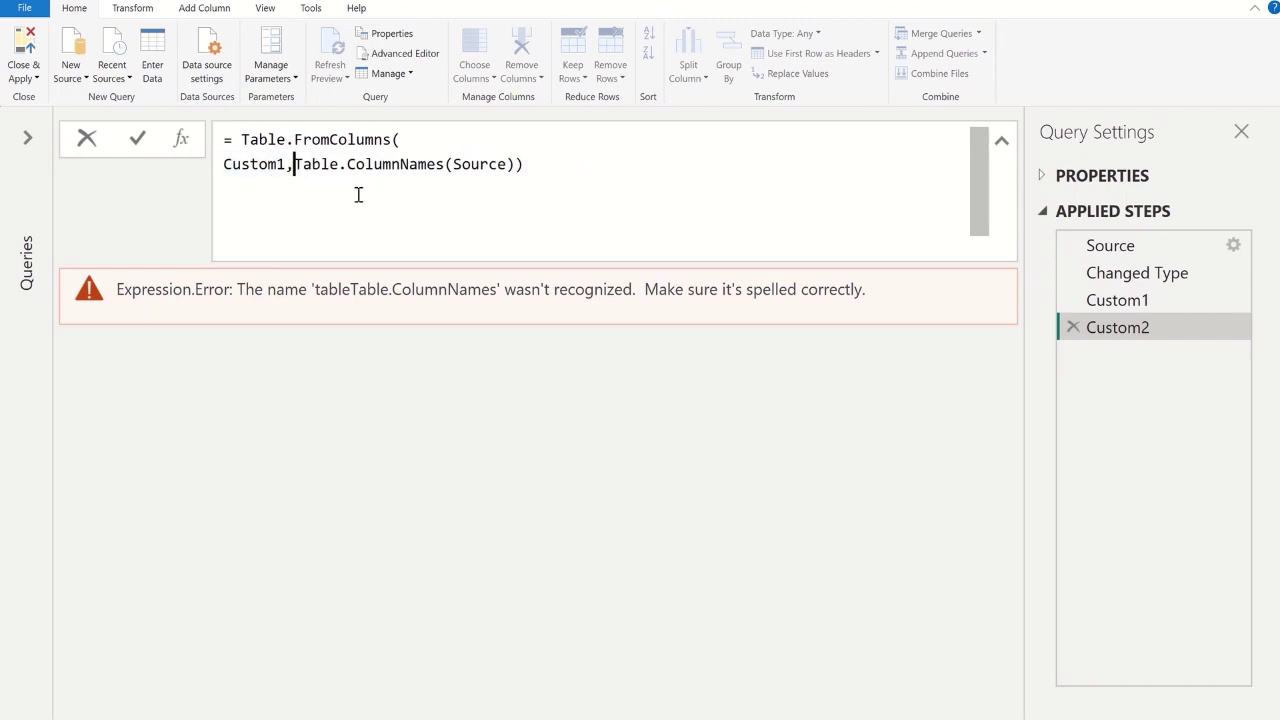
left_click(590, 170)
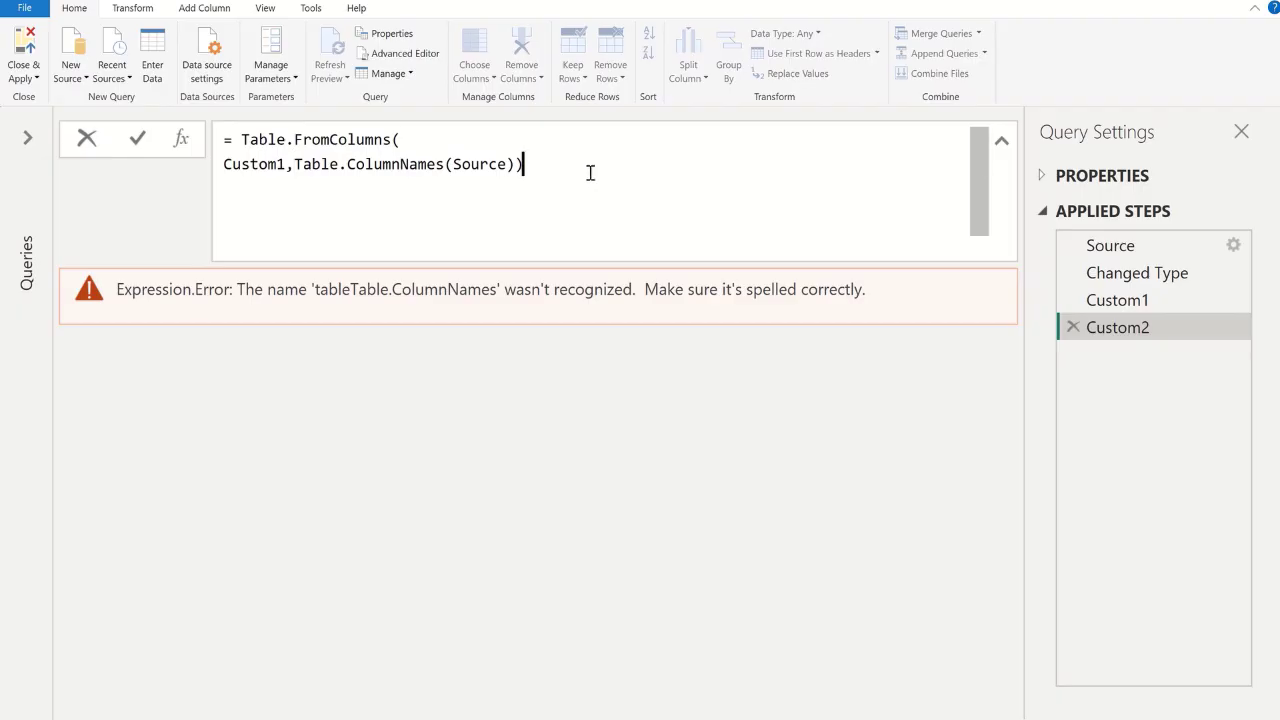
left_click(139, 143)
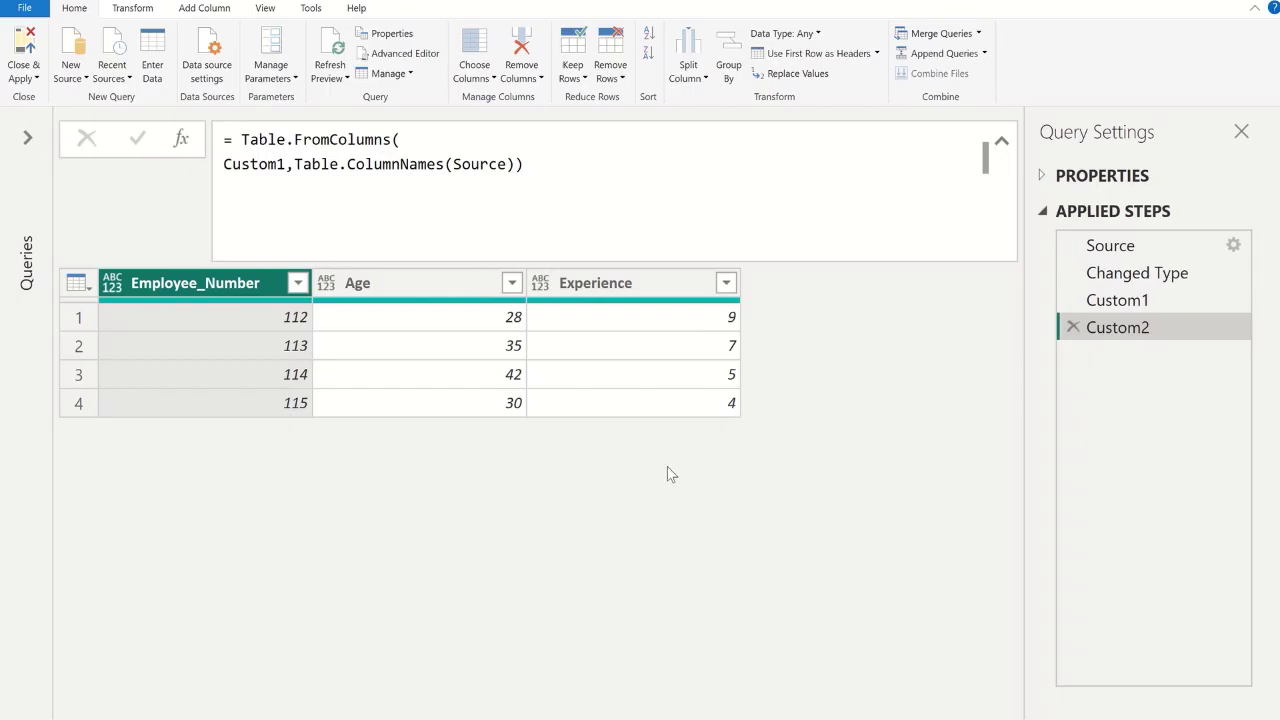
- Set both the Age and Experience columns to the Whole Number data type
left_click(437, 285)
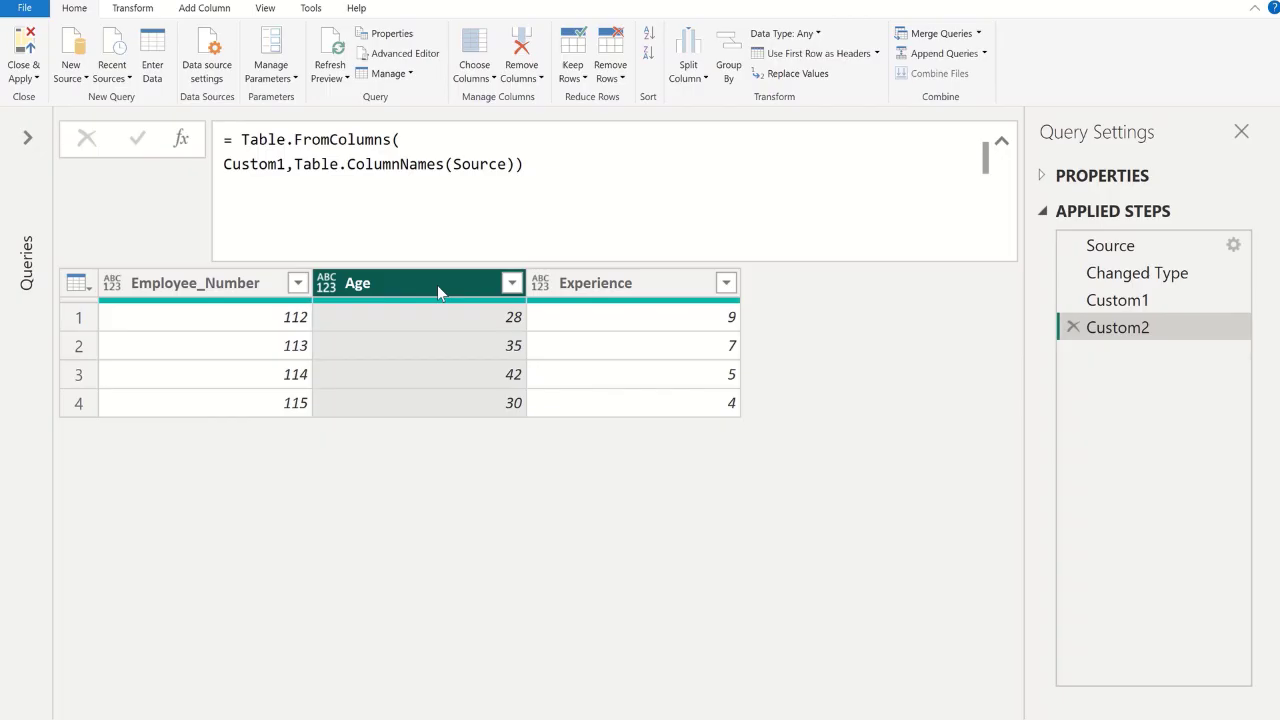
left_click(812, 33)
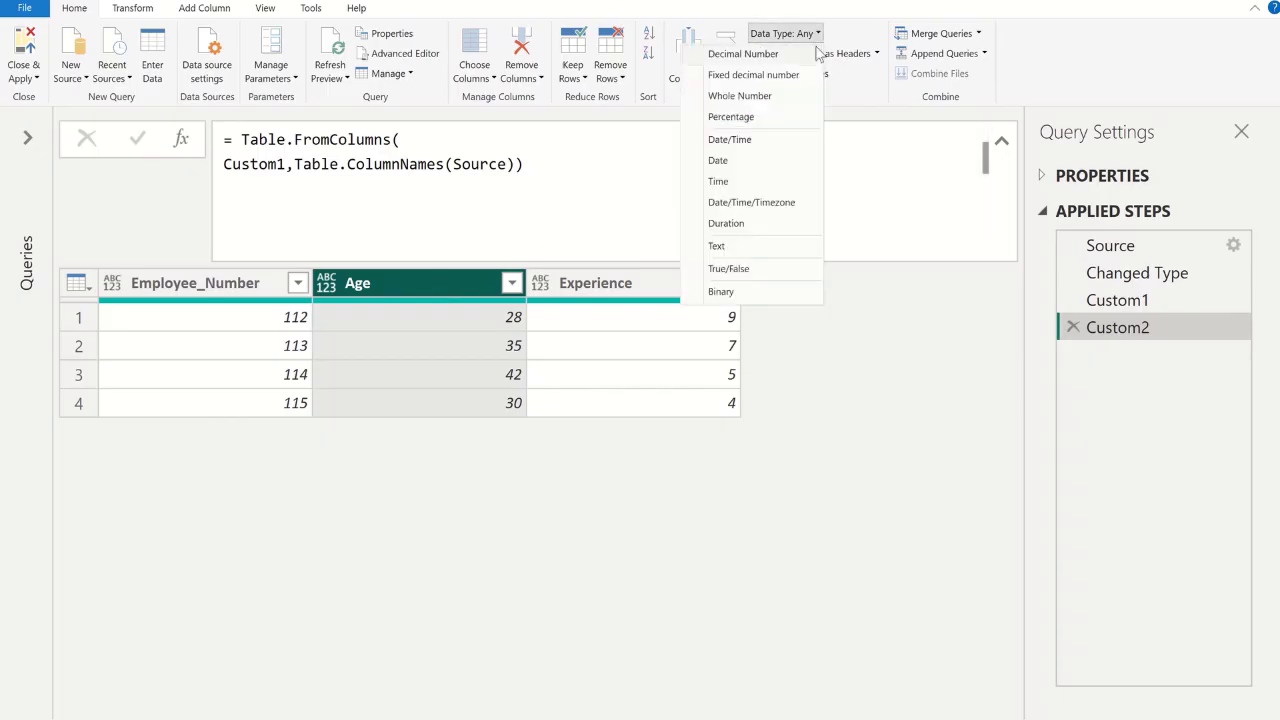
left_click(760, 100)
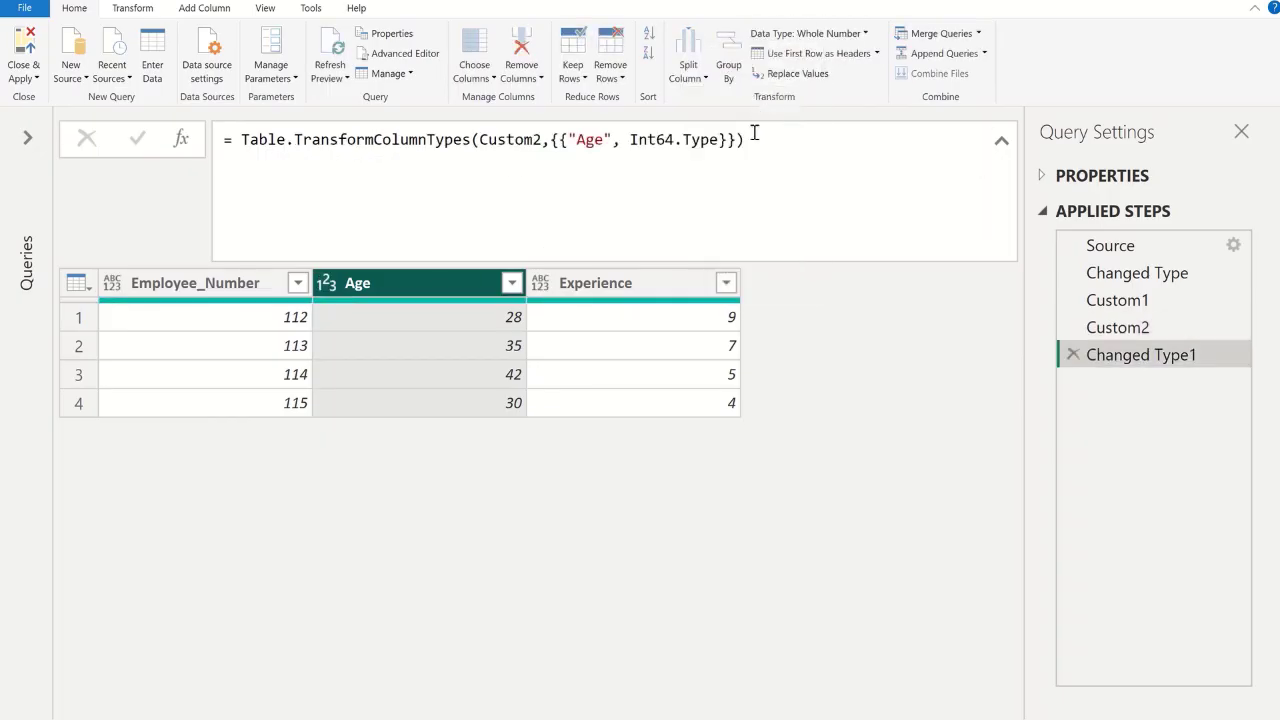
left_click(670, 297)
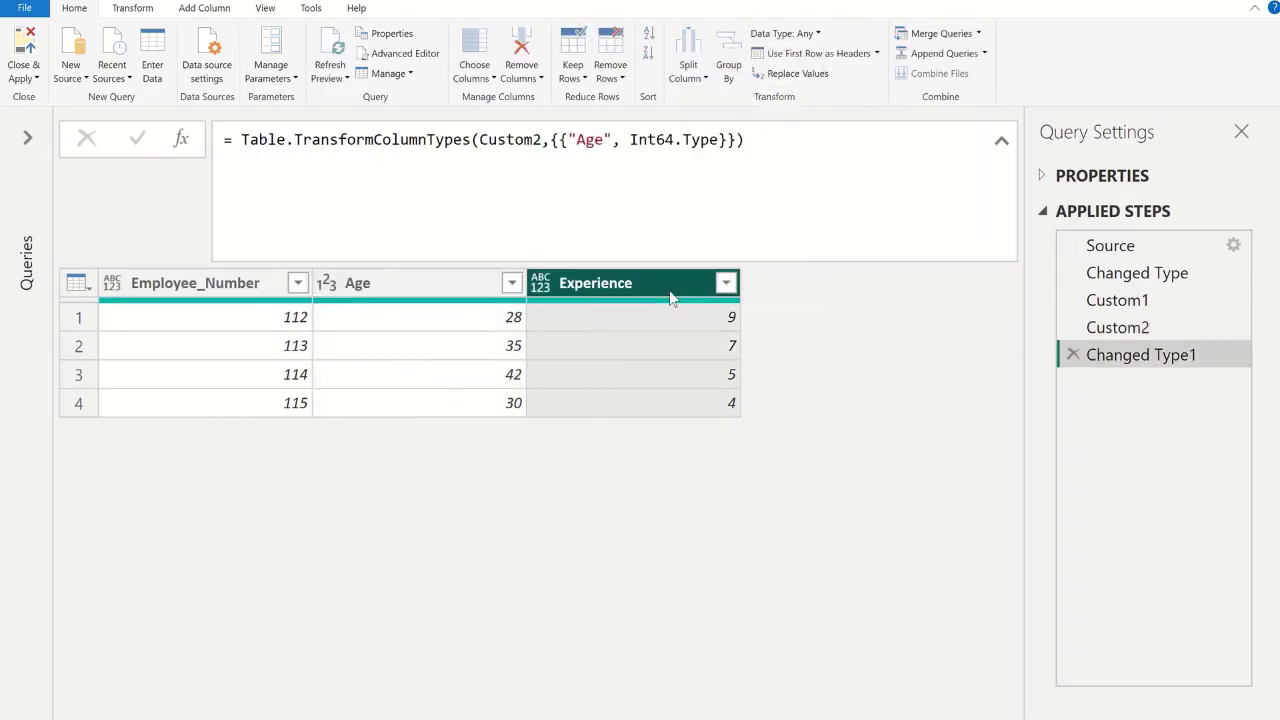
left_click(810, 33)
left_click(768, 96)
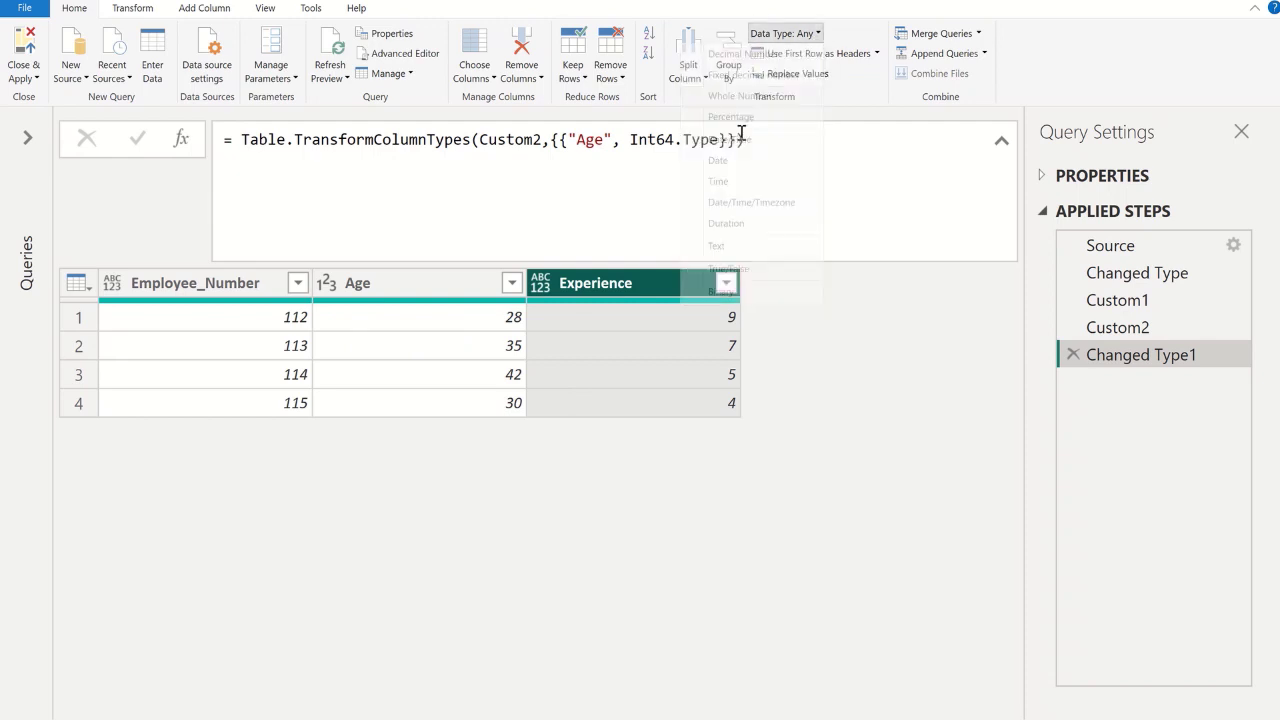
left_click(192, 285)
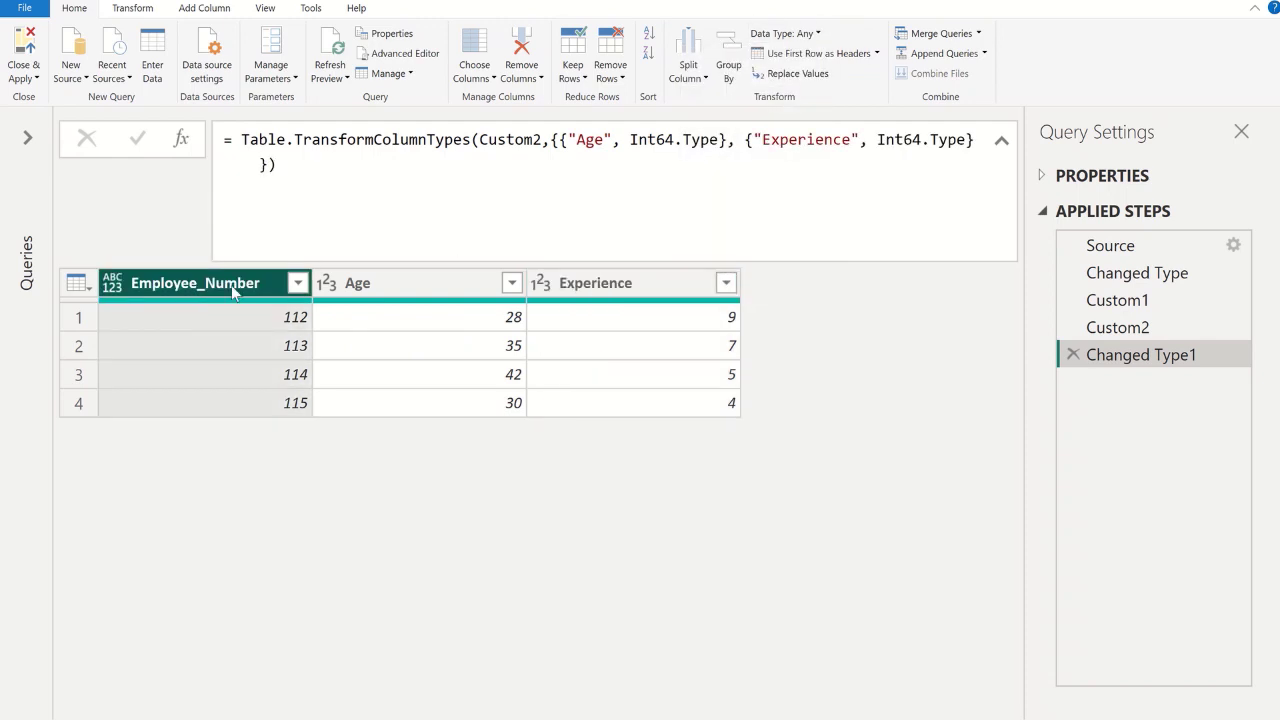
- Check Employee_Number's data type options and leave the column as type any, unchanged
left_click(815, 35)
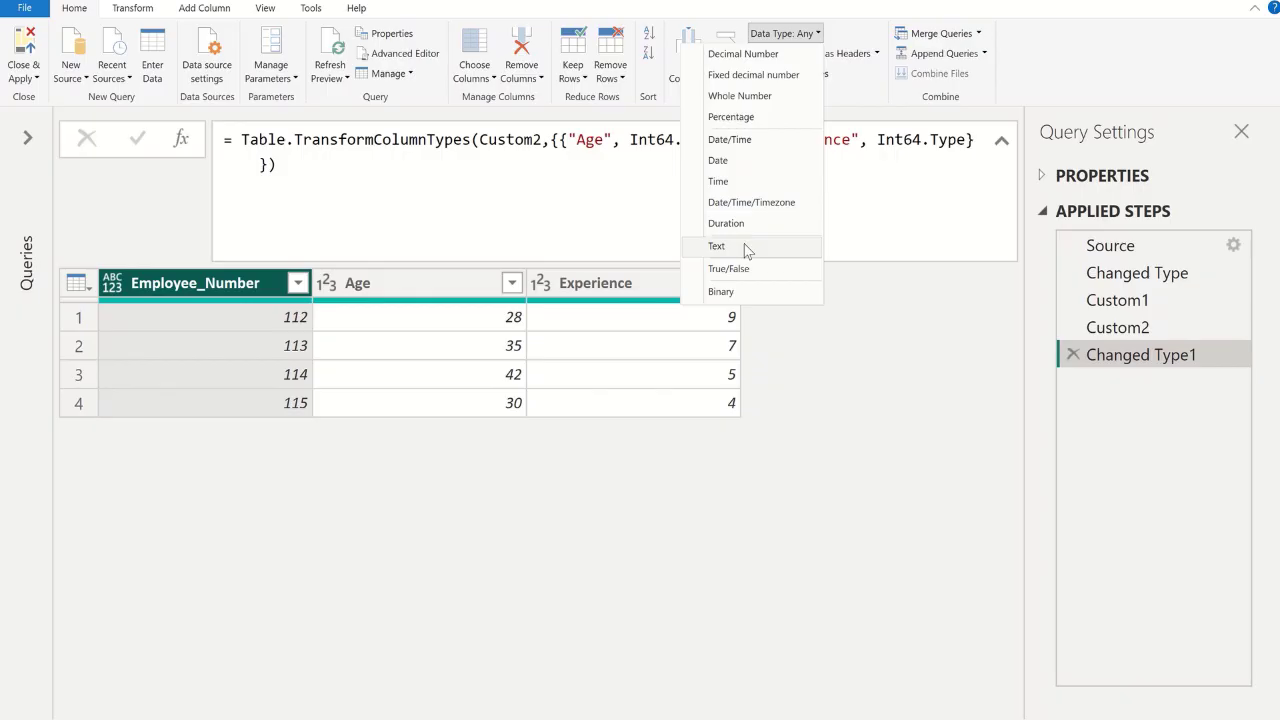
left_click(811, 360)
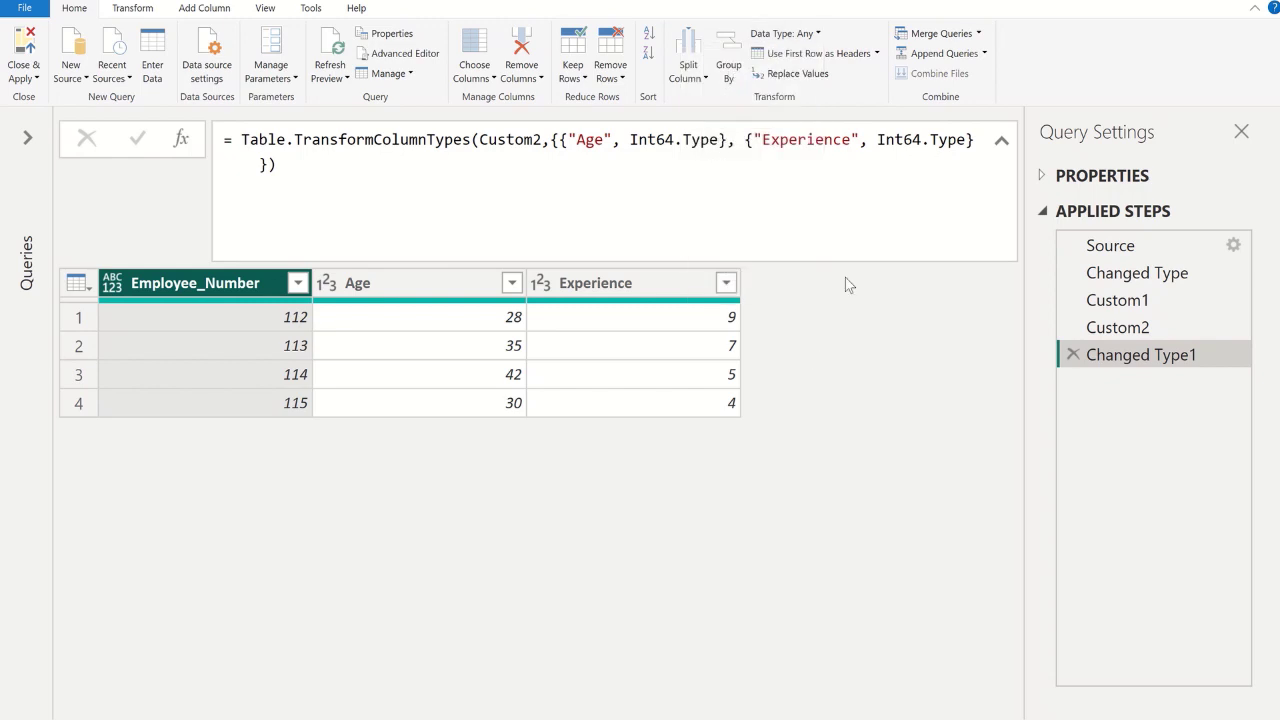
left_click(1001, 141)
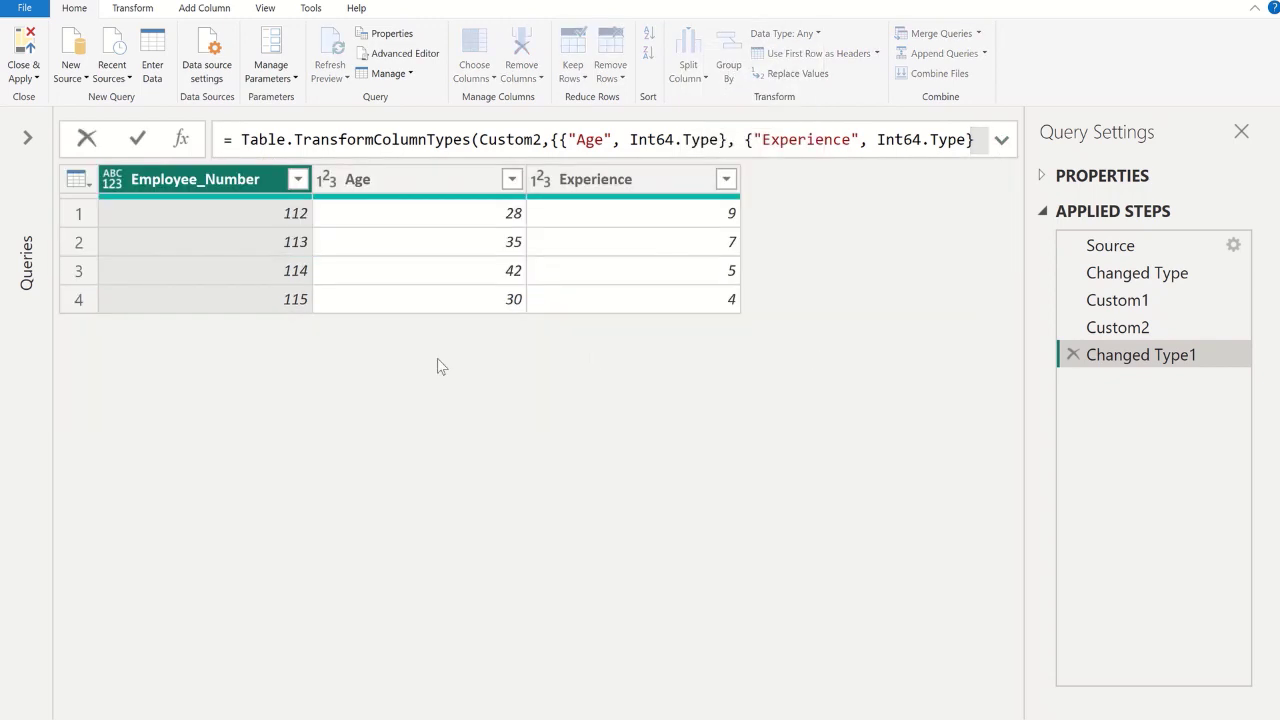